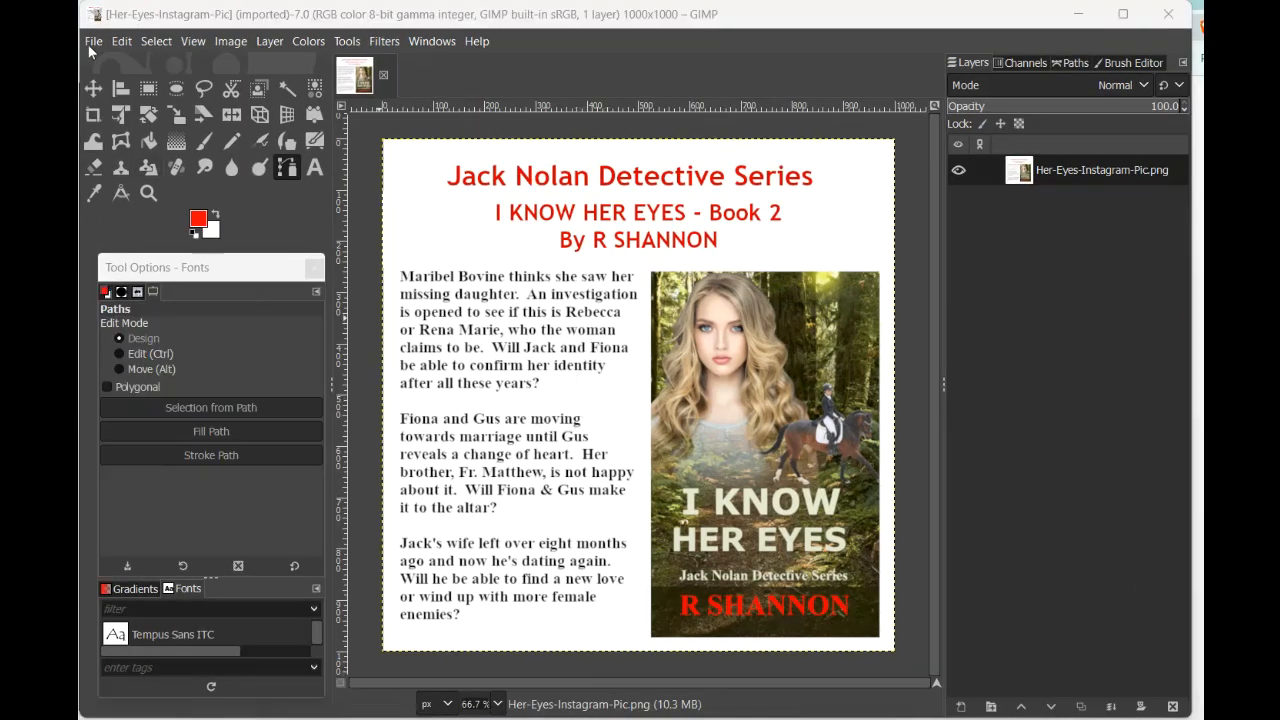
Create a new 1000 × 1000 px image filled with white
left_click(93, 44)
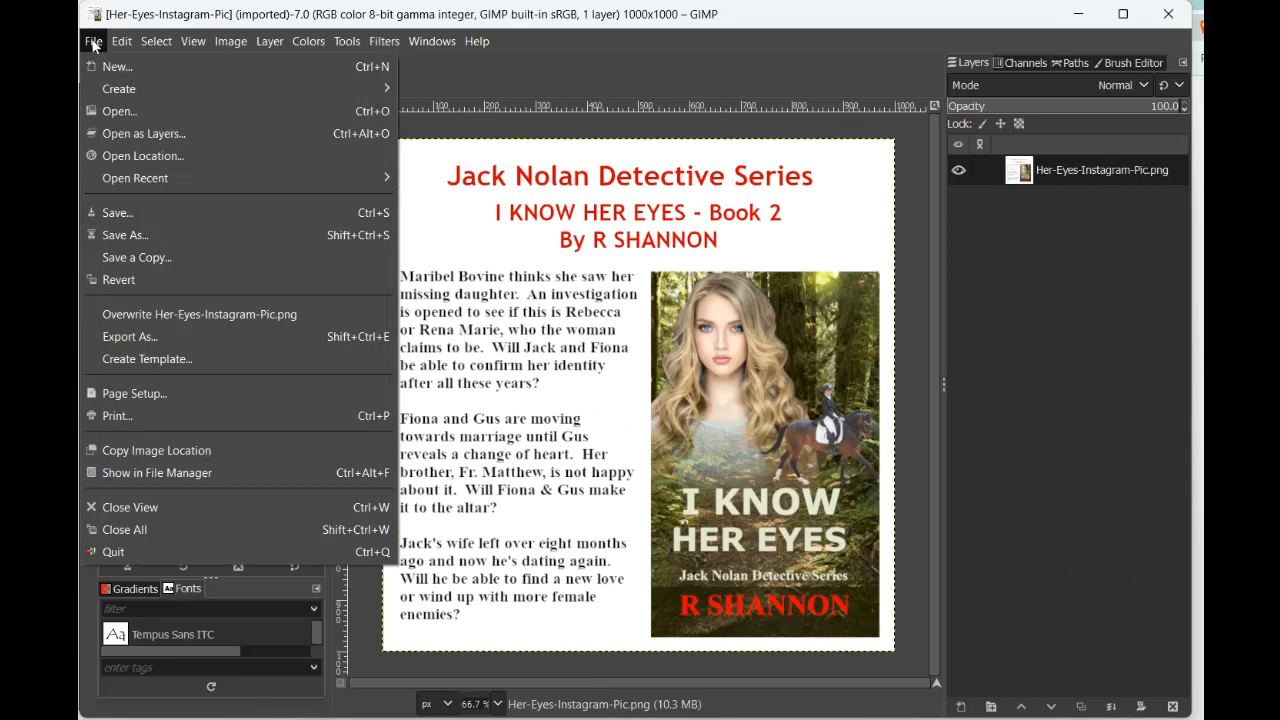
left_click(109, 61)
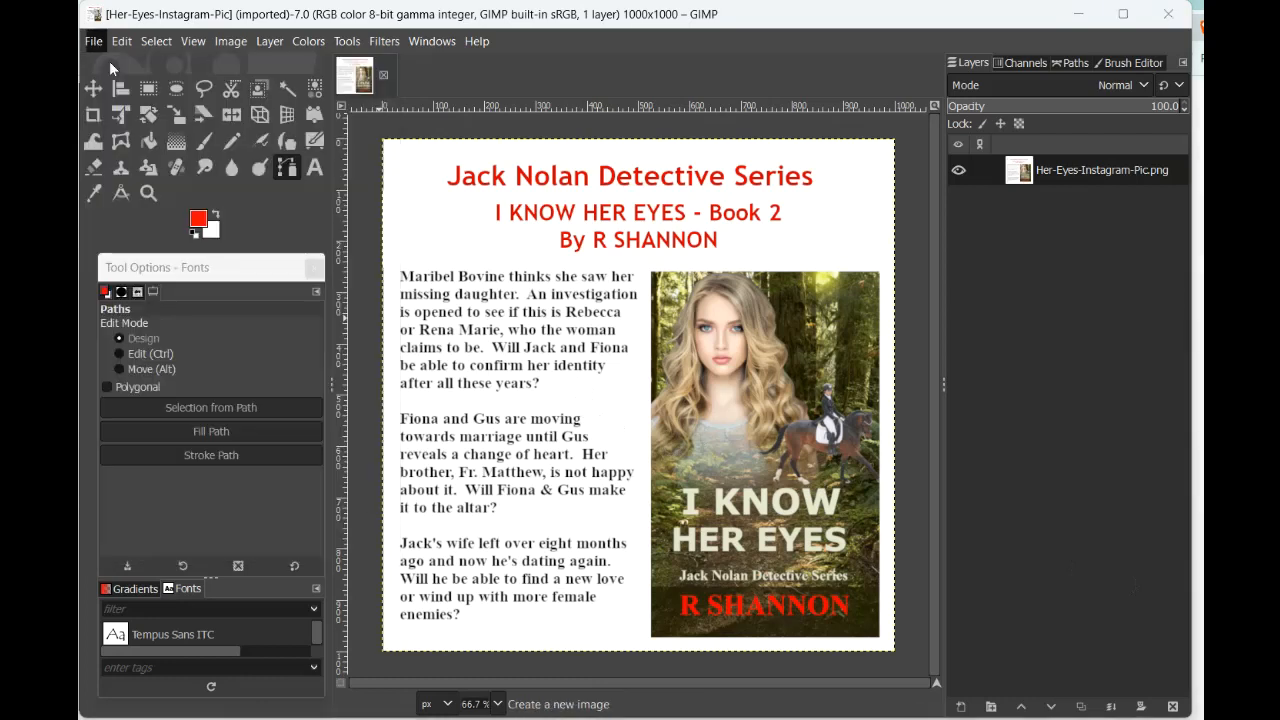
left_click(407, 257)
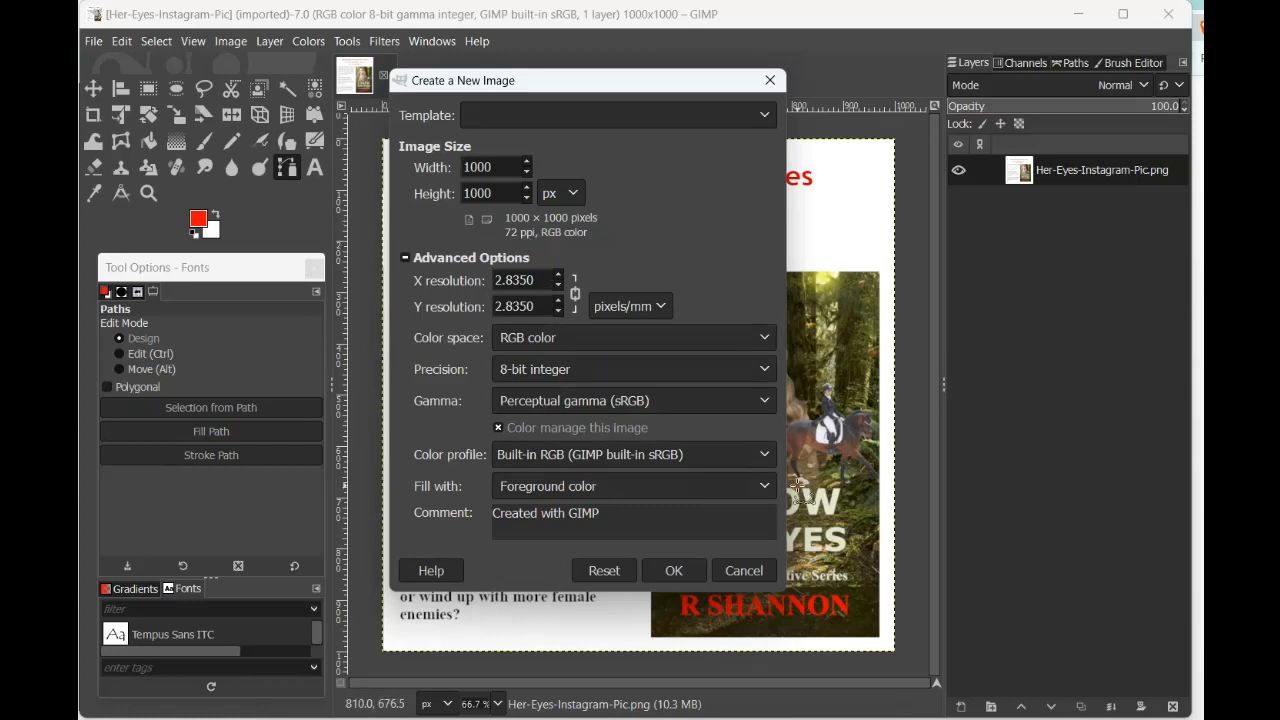
left_click(763, 487)
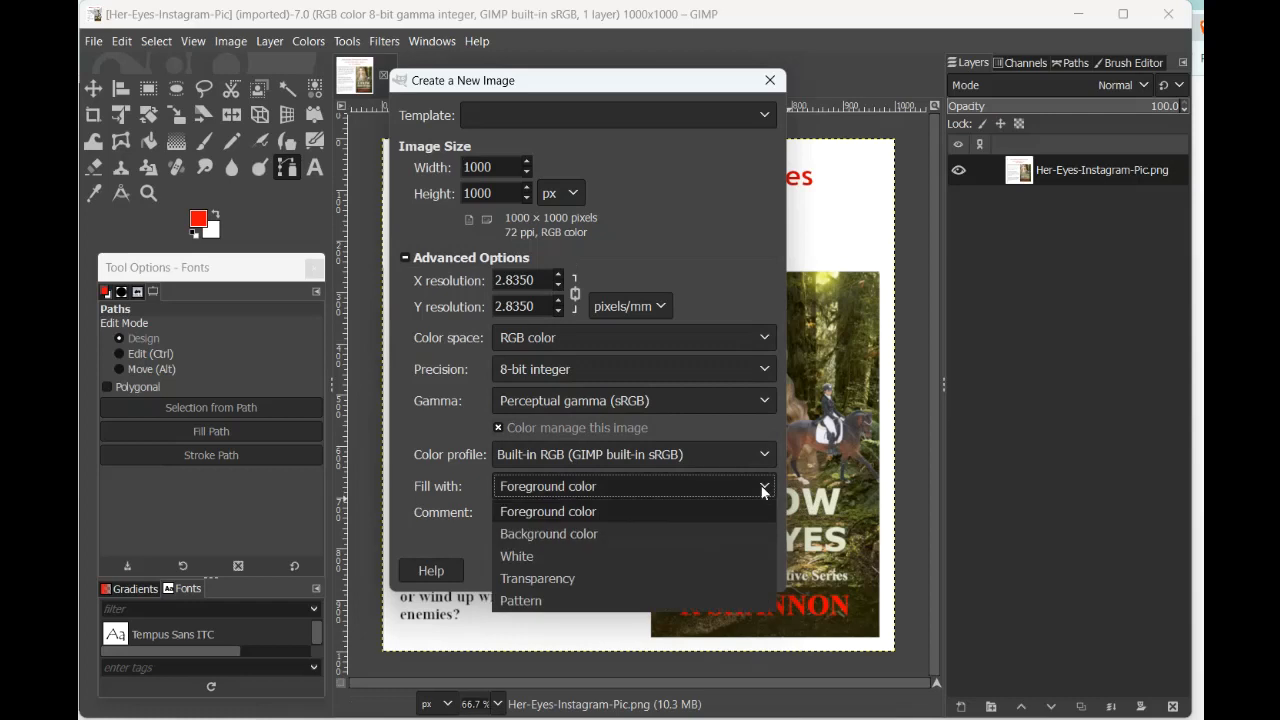
left_click(720, 559)
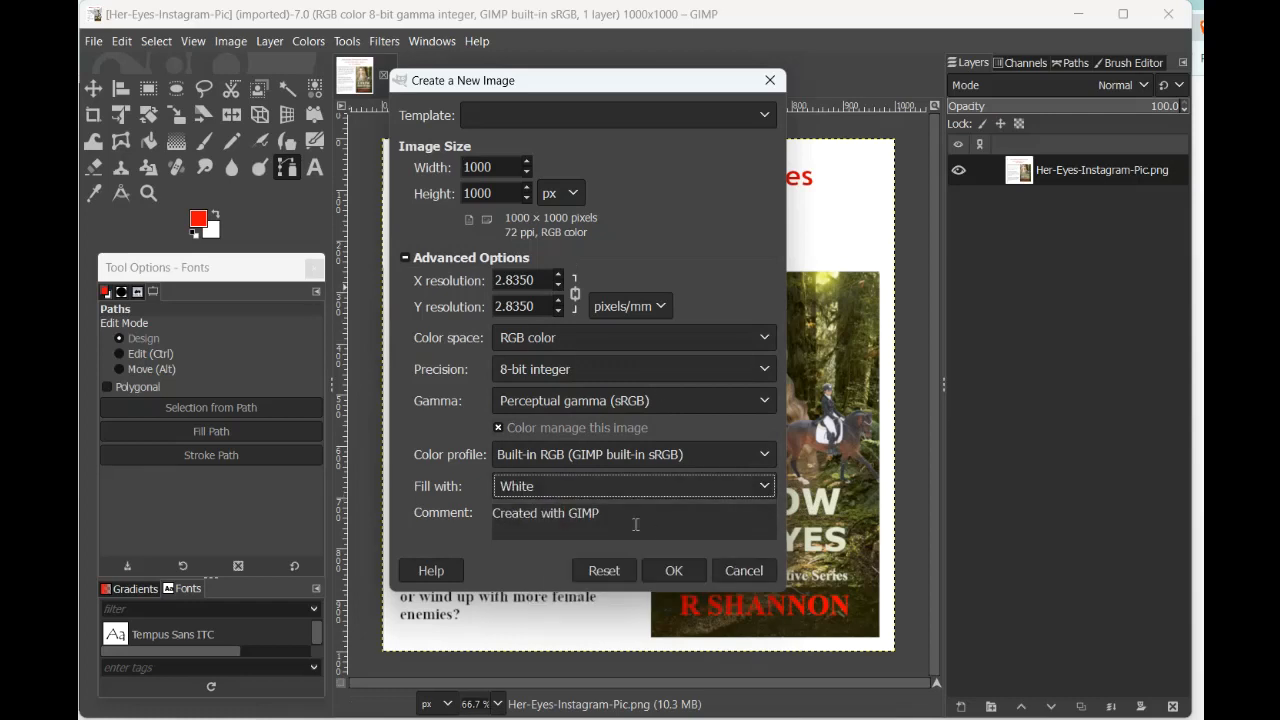
left_click(672, 568)
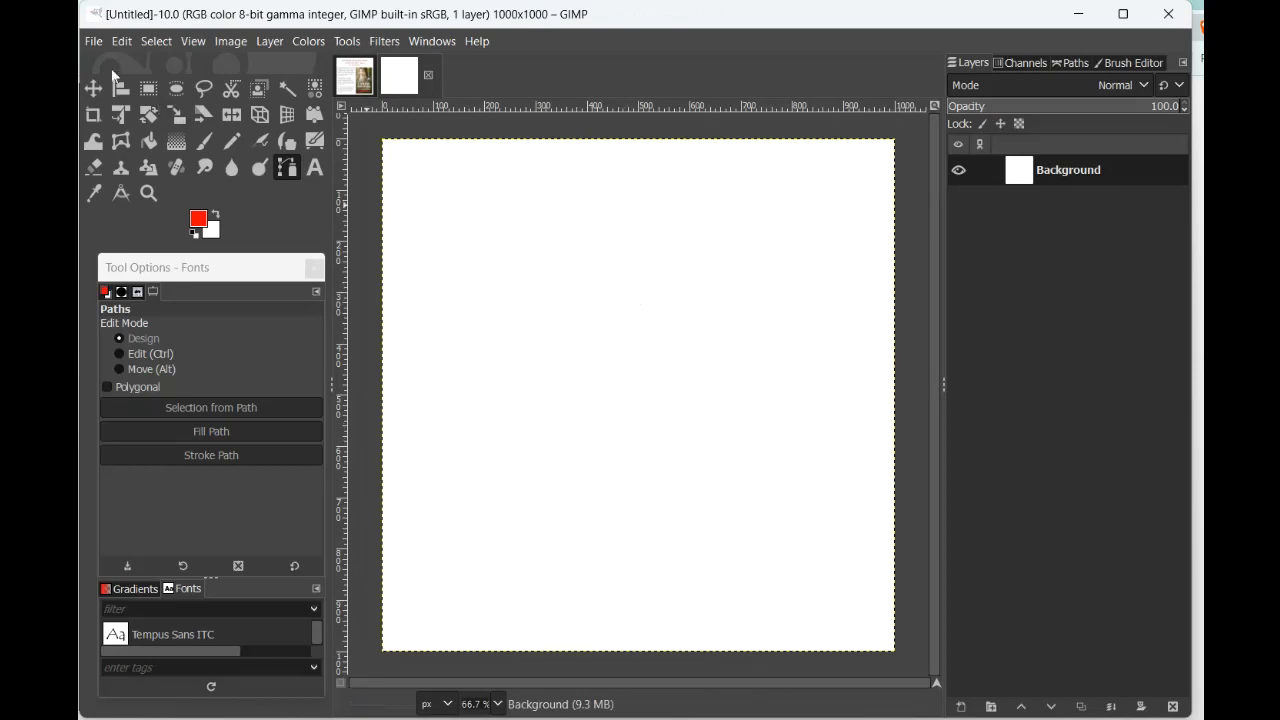
Open HerEyes-Cover-3.png as a new layer above the white background
left_click(93, 42)
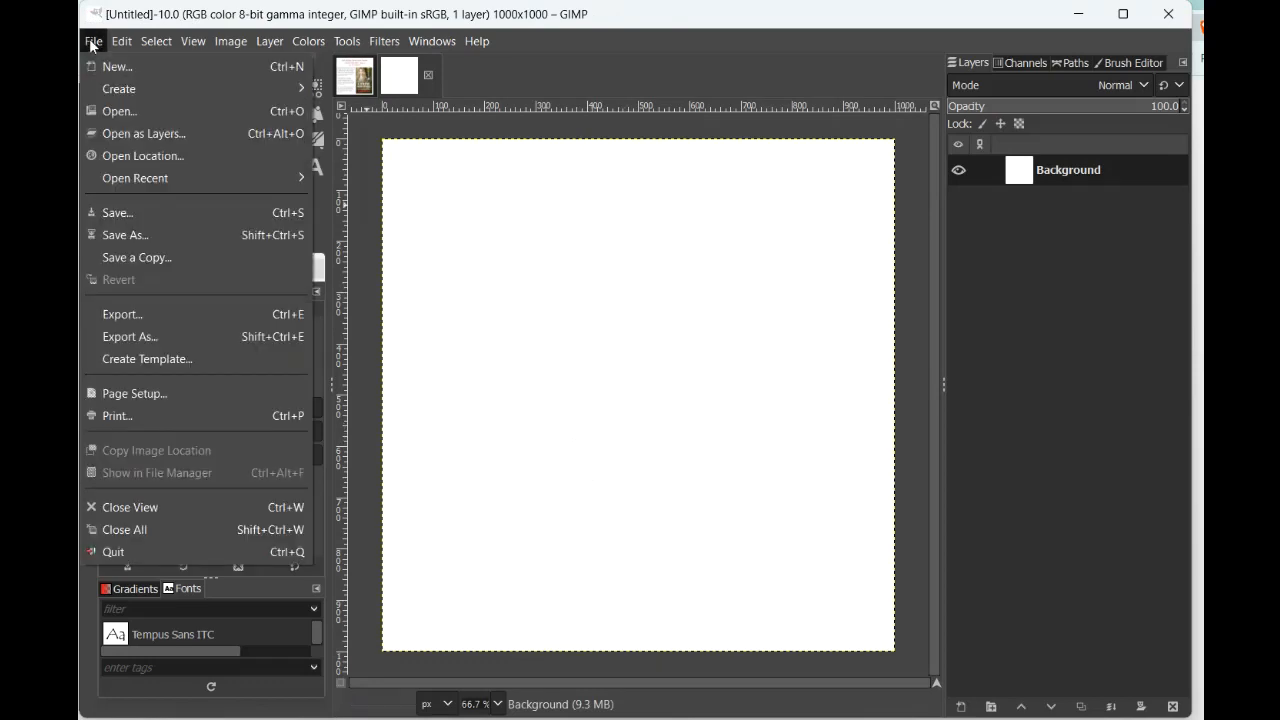
left_click(101, 135)
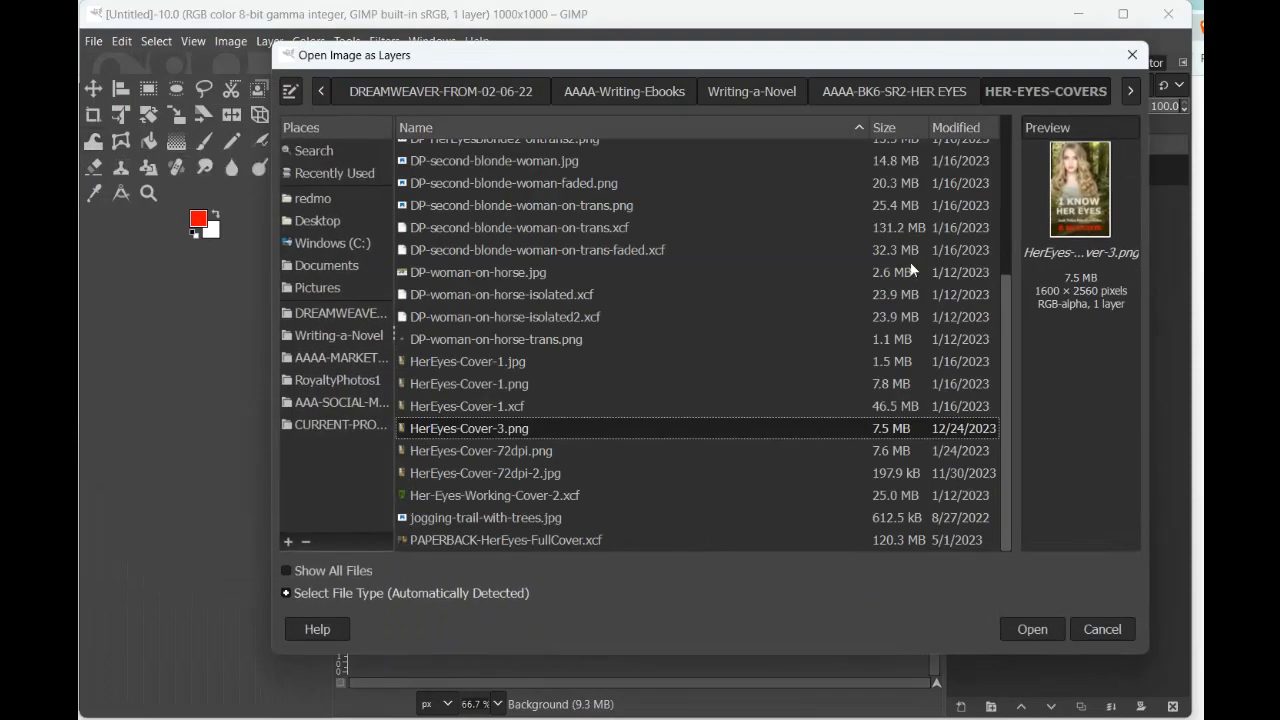
left_click(1031, 630)
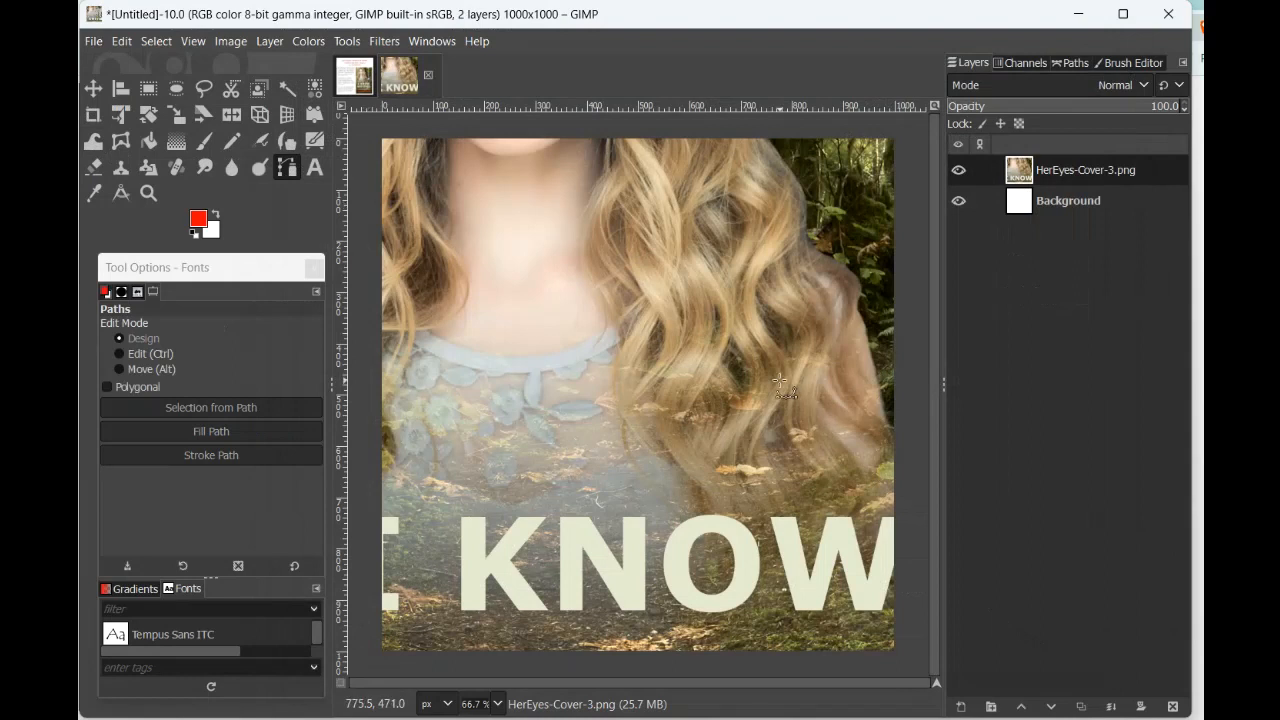
Scale the book cover layer around its center to about 458 × 732 px, keeping the aspect ratio
scroll(780, 383, "down", 3, "ctrl")
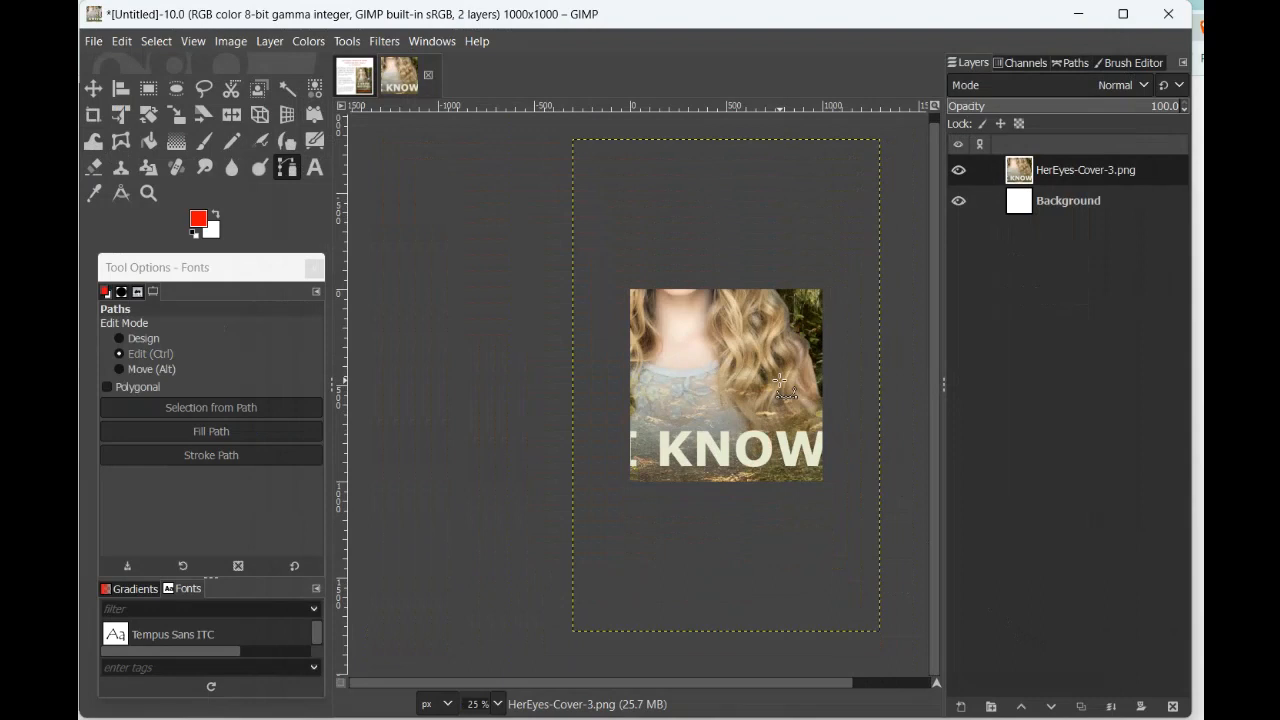
scroll(780, 383, "down", 1, "ctrl")
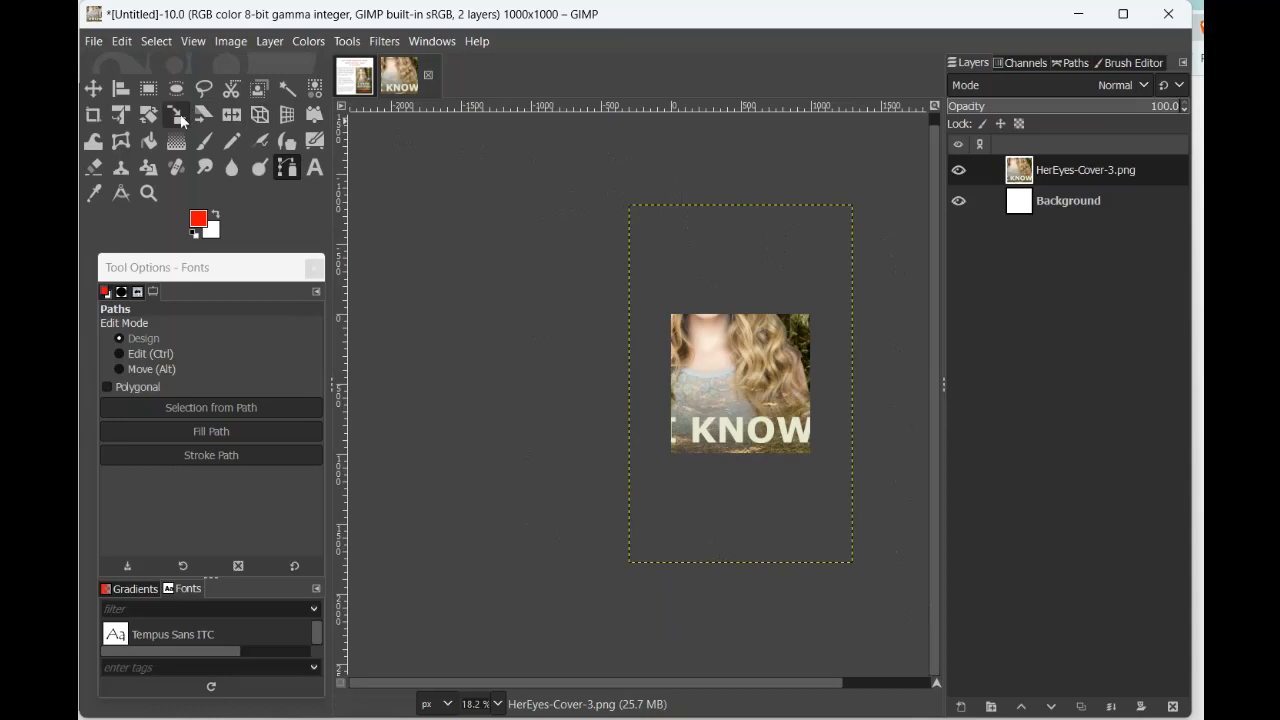
left_click(177, 117)
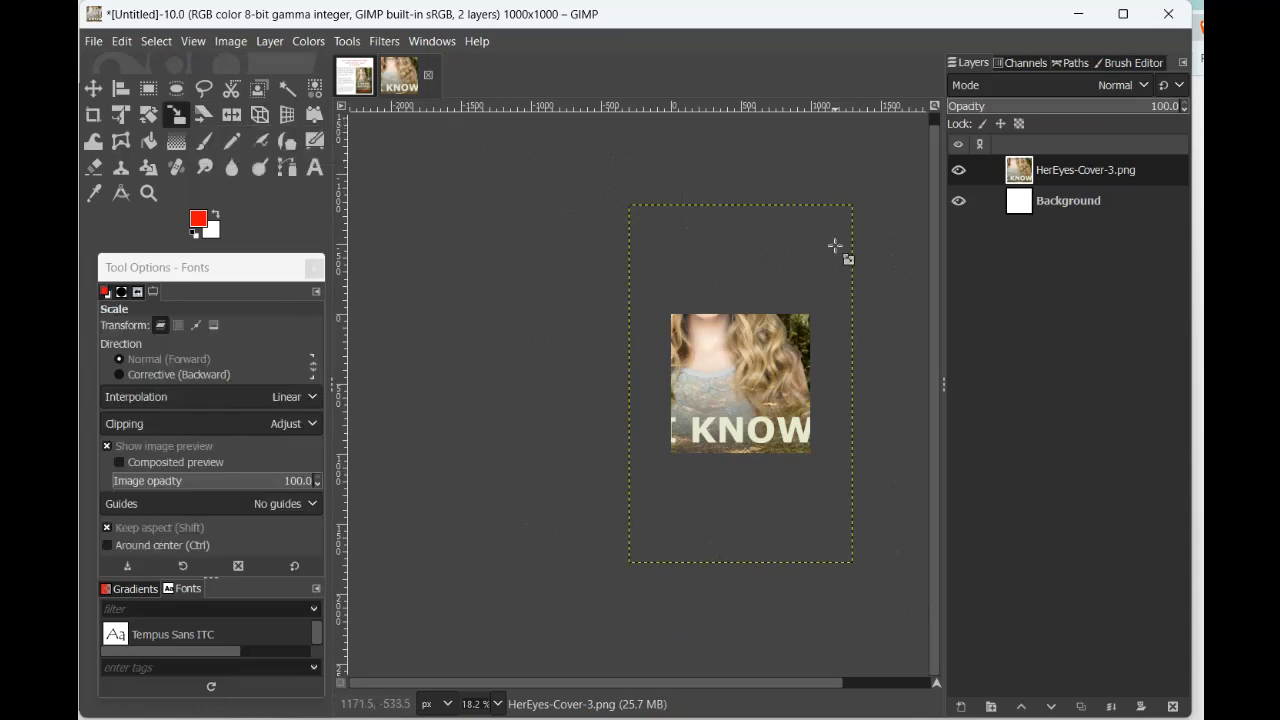
left_click(816, 501)
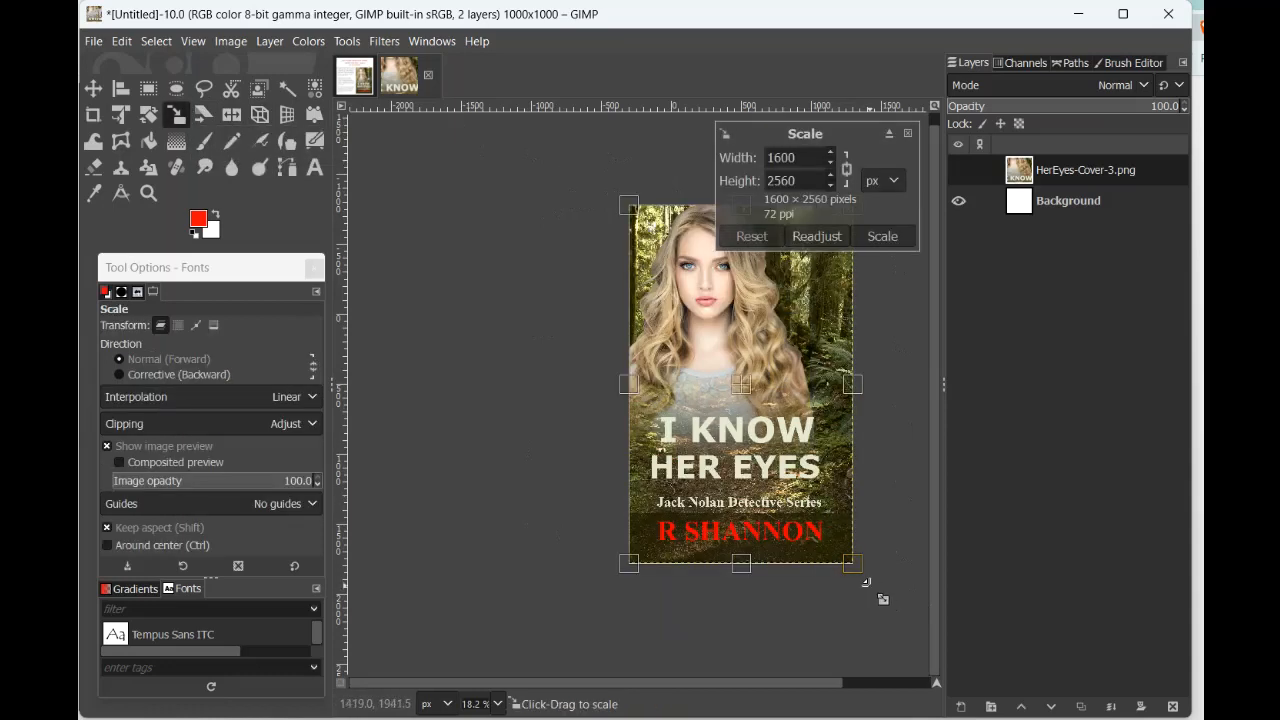
key("ctrl")
left_click_drag(866, 582, 791, 460)
left_click_drag(716, 346, 705, 332)
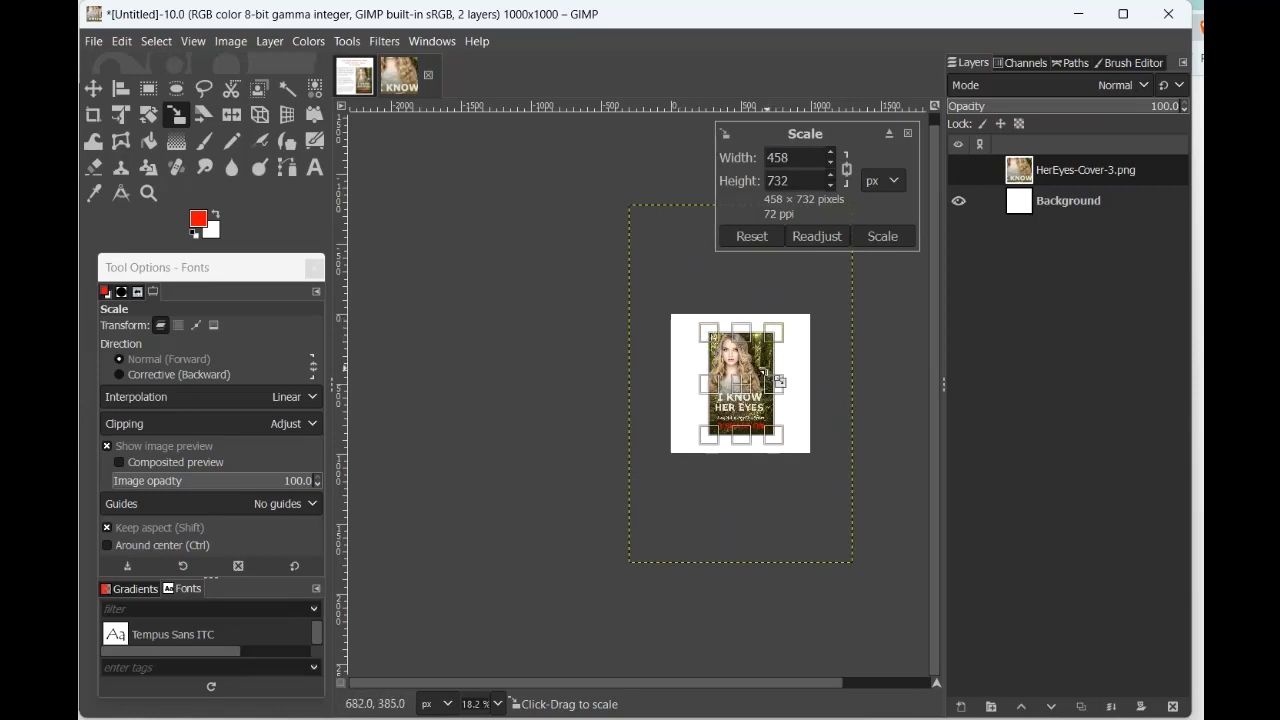
left_click(882, 237)
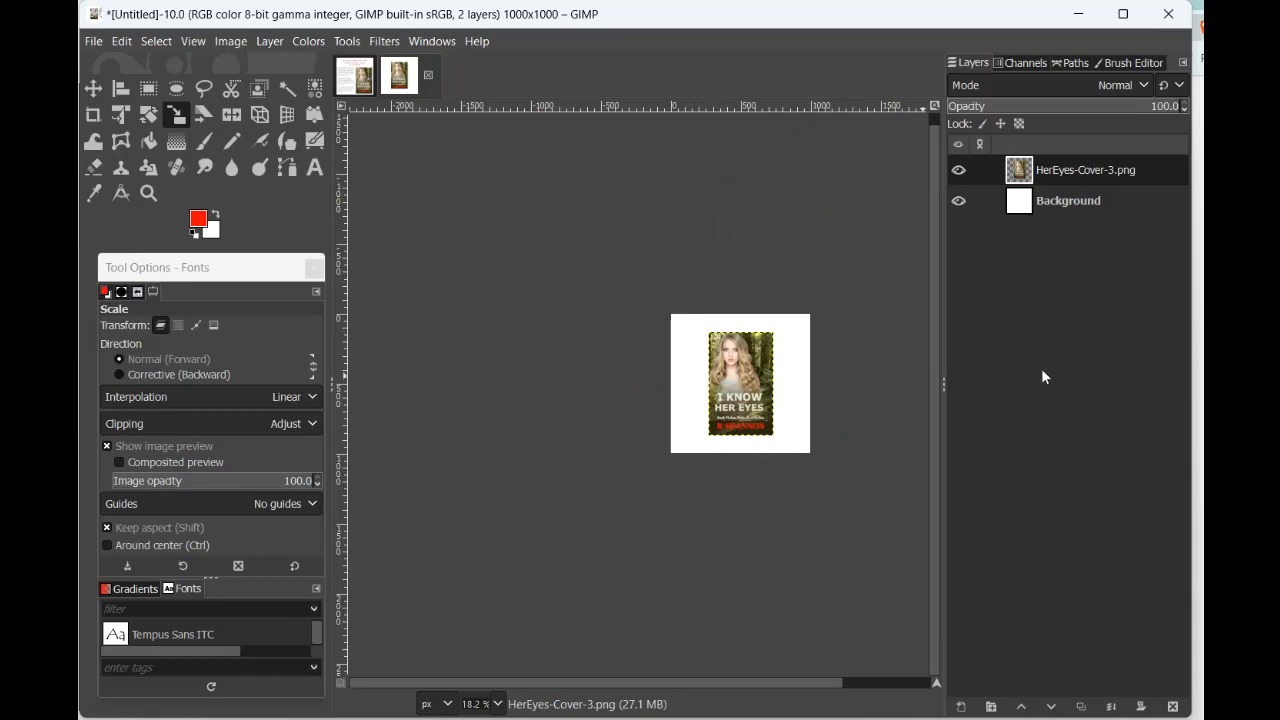
Move the book cover layer to the lower-right area of the canvas, leaving a narrow white margin at the edges
key("shift+ctrl+j")
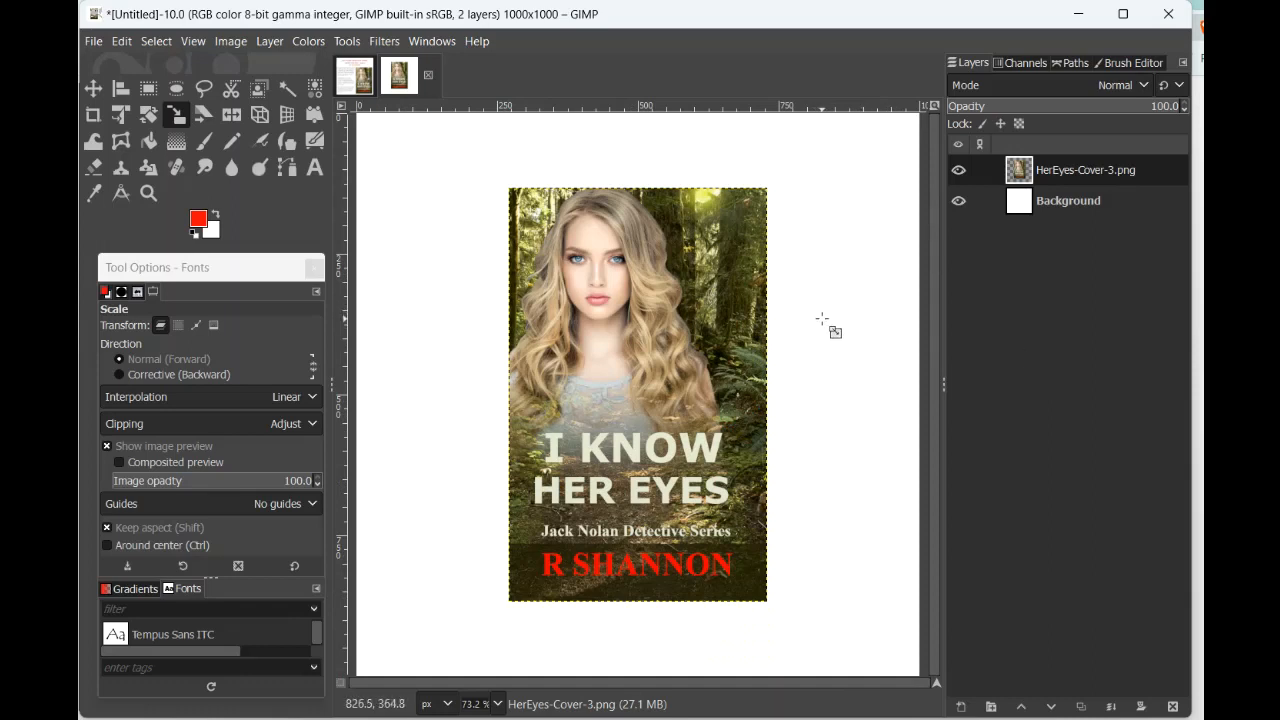
scroll(822, 319, "down", 2)
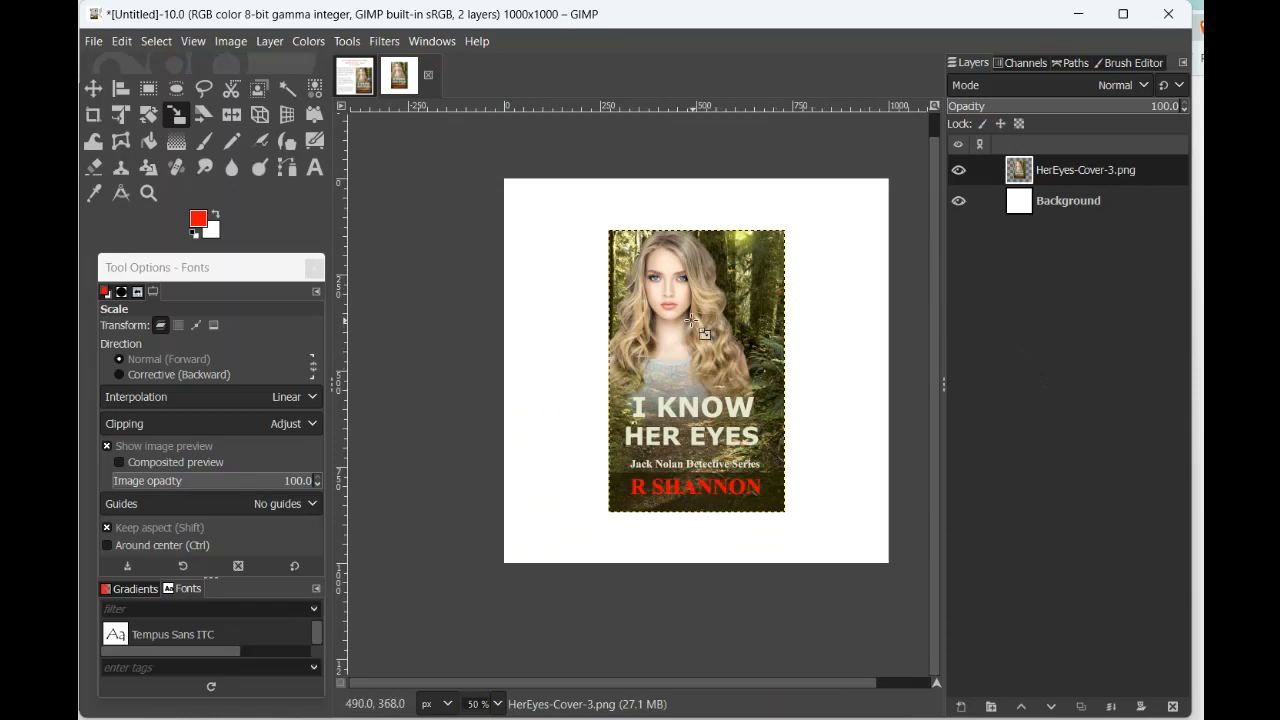
key("m")
left_click_drag(694, 326, 801, 377)
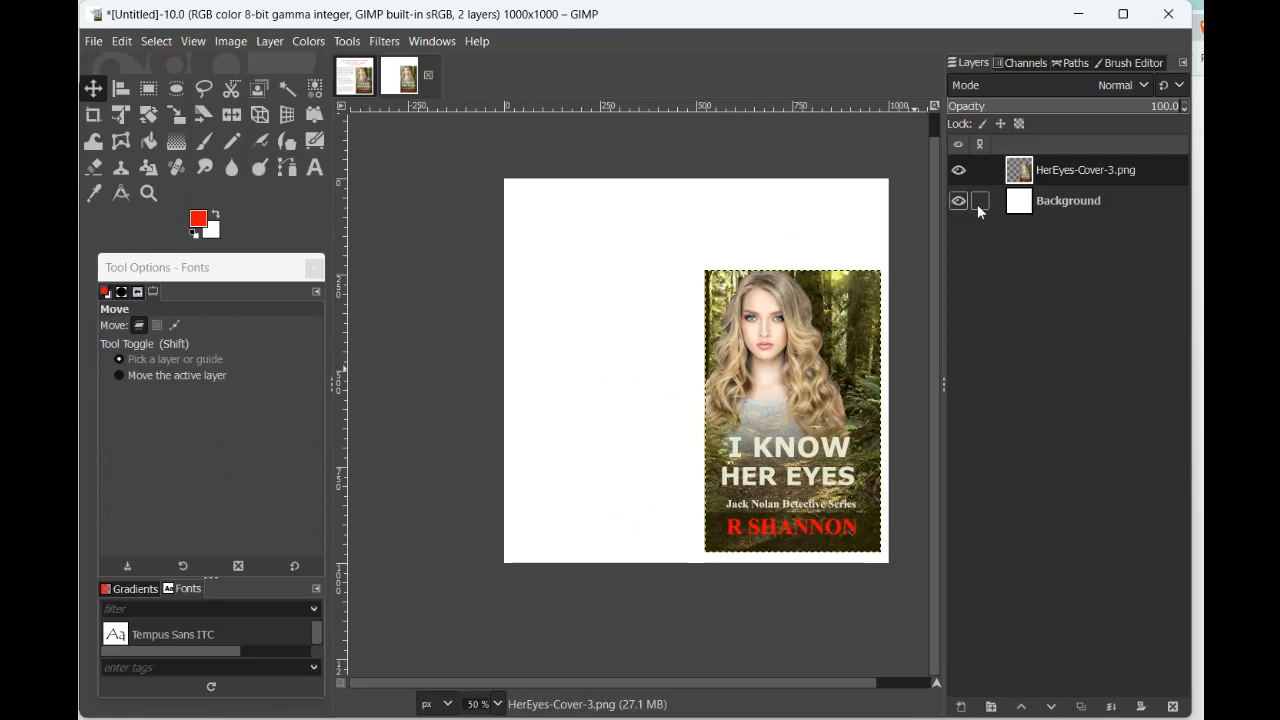
Reset the colors to default black and white, and copy the Really Short Blurb paragraphs from Info - Her Eyes.txt in Notepad
left_click(195, 231)
left_click(611, 717)
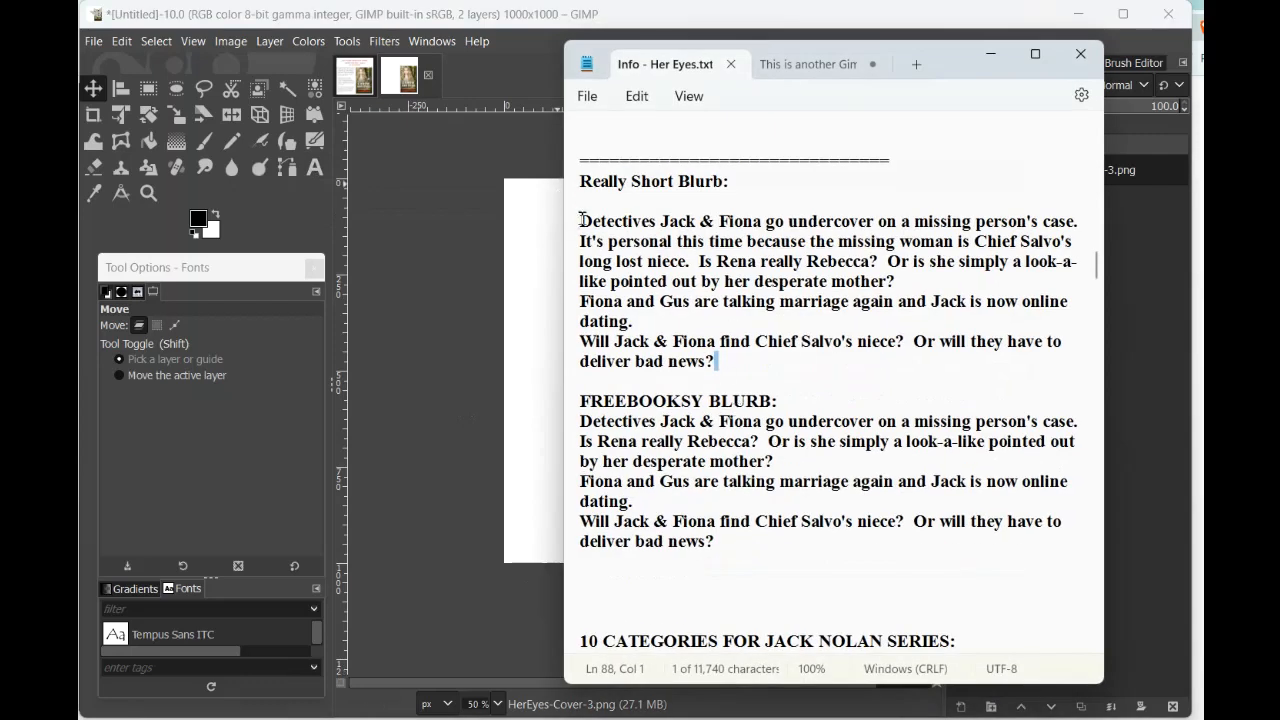
left_click_drag(580, 220, 737, 362)
key("ctrl+c")
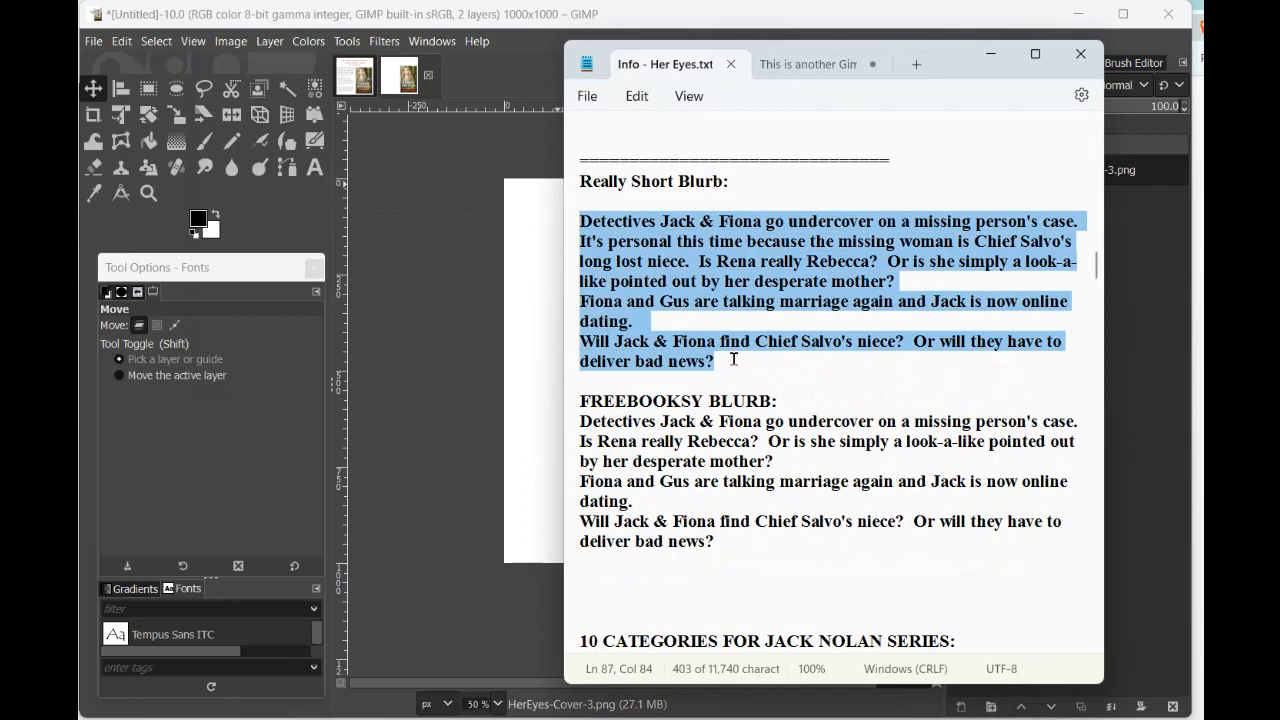
left_click(989, 55)
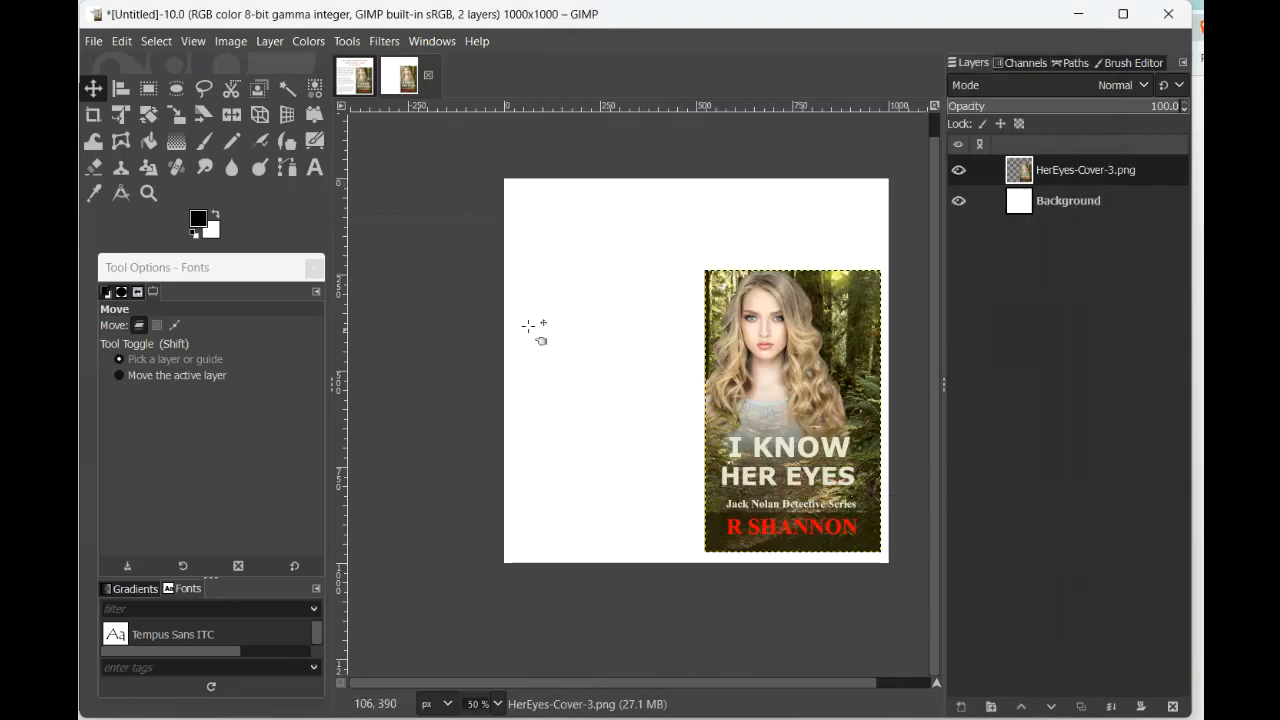
Add a text box in the blank area beside the cover, set the font size to 30 px and paste the blurb
left_click(316, 168)
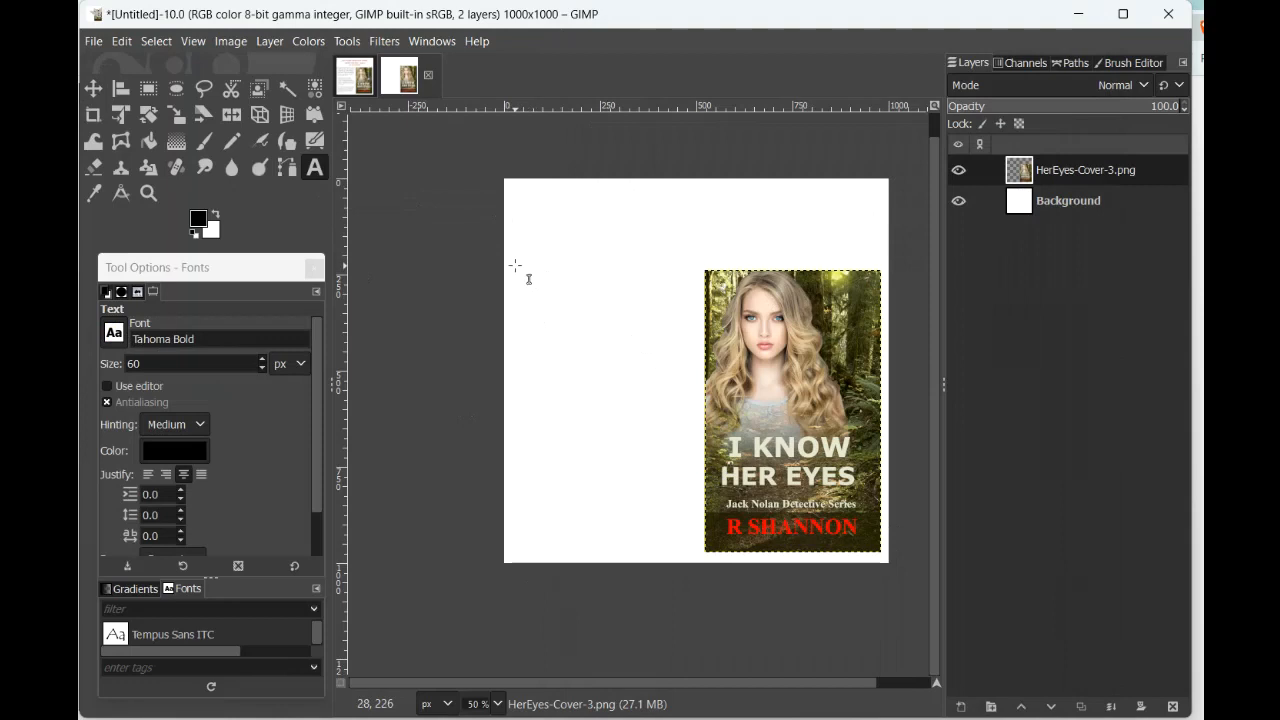
left_click_drag(511, 264, 699, 561)
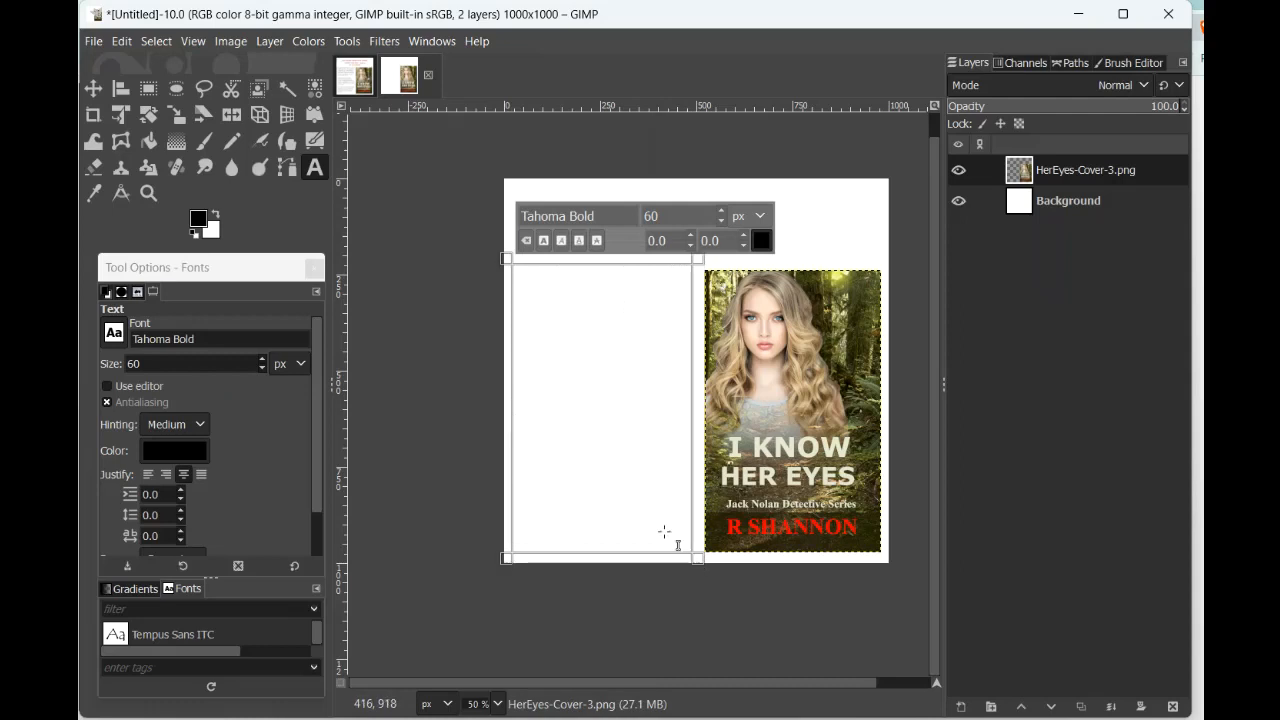
left_click_drag(155, 364, 94, 341)
type("30")
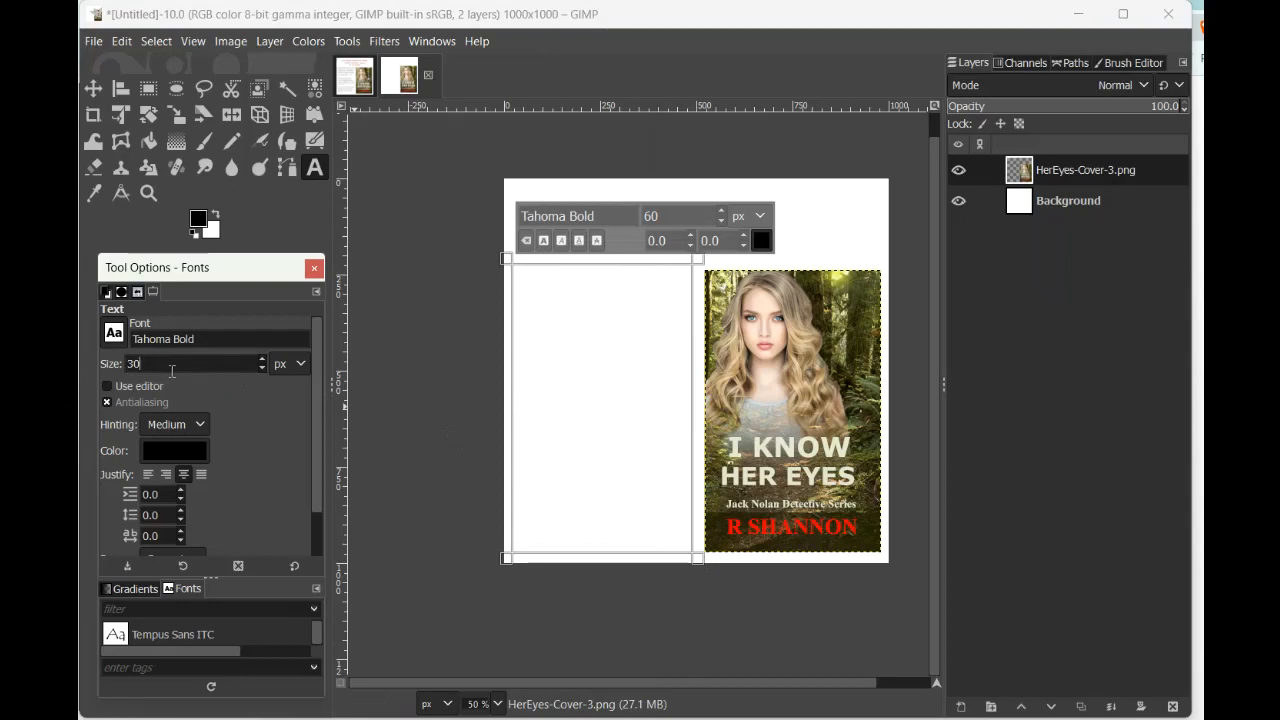
key("Return")
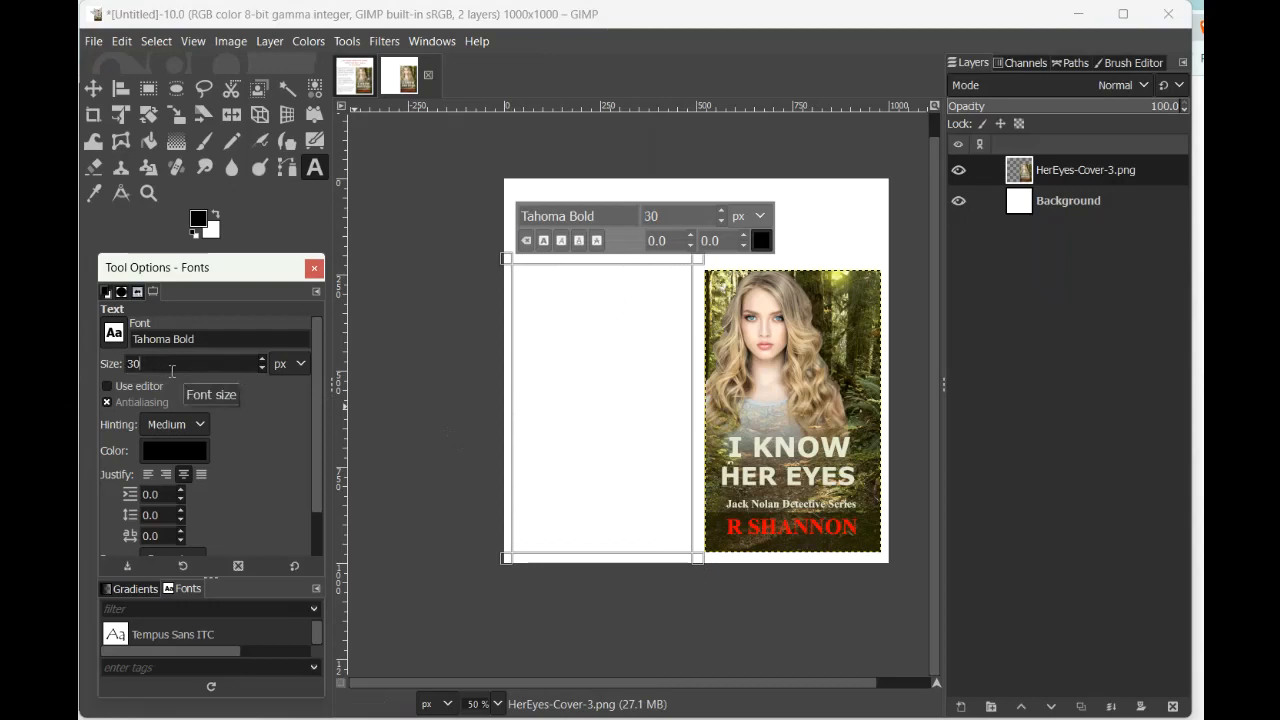
left_click(538, 296)
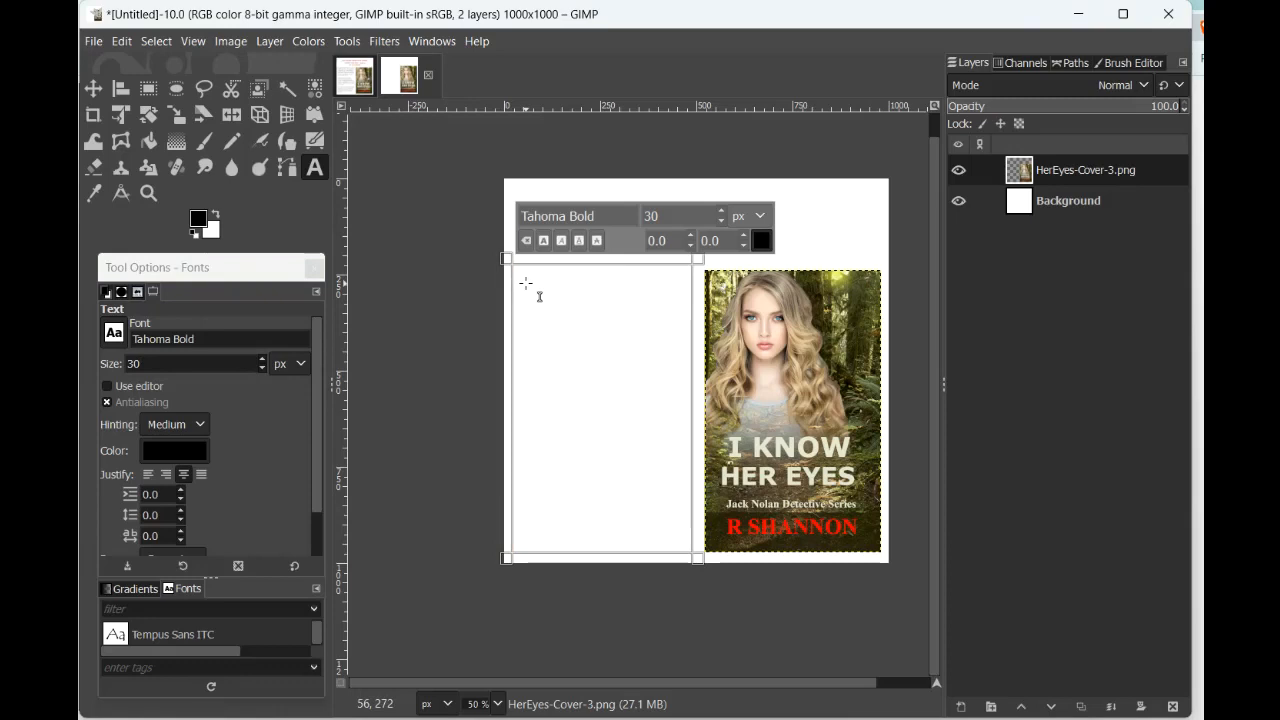
key("ctrl+v")
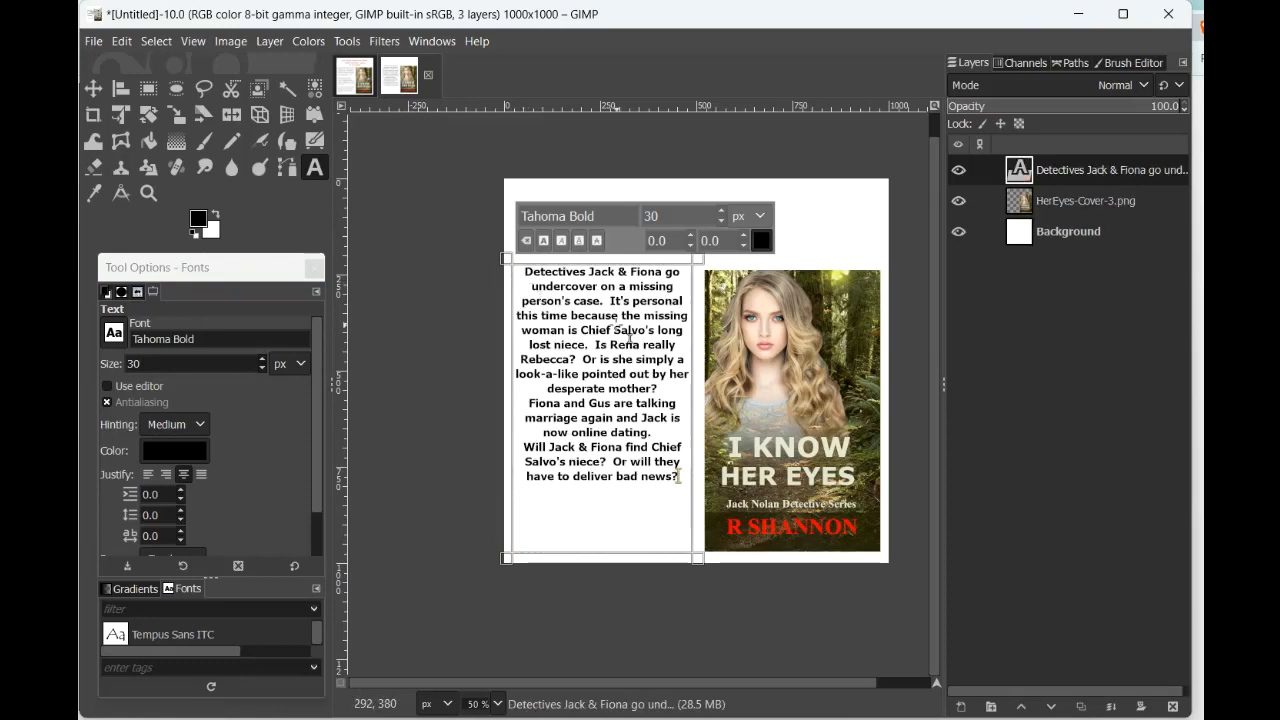
Left-justify the whole blurb text and set its size to 34 px
key("ctrl+a")
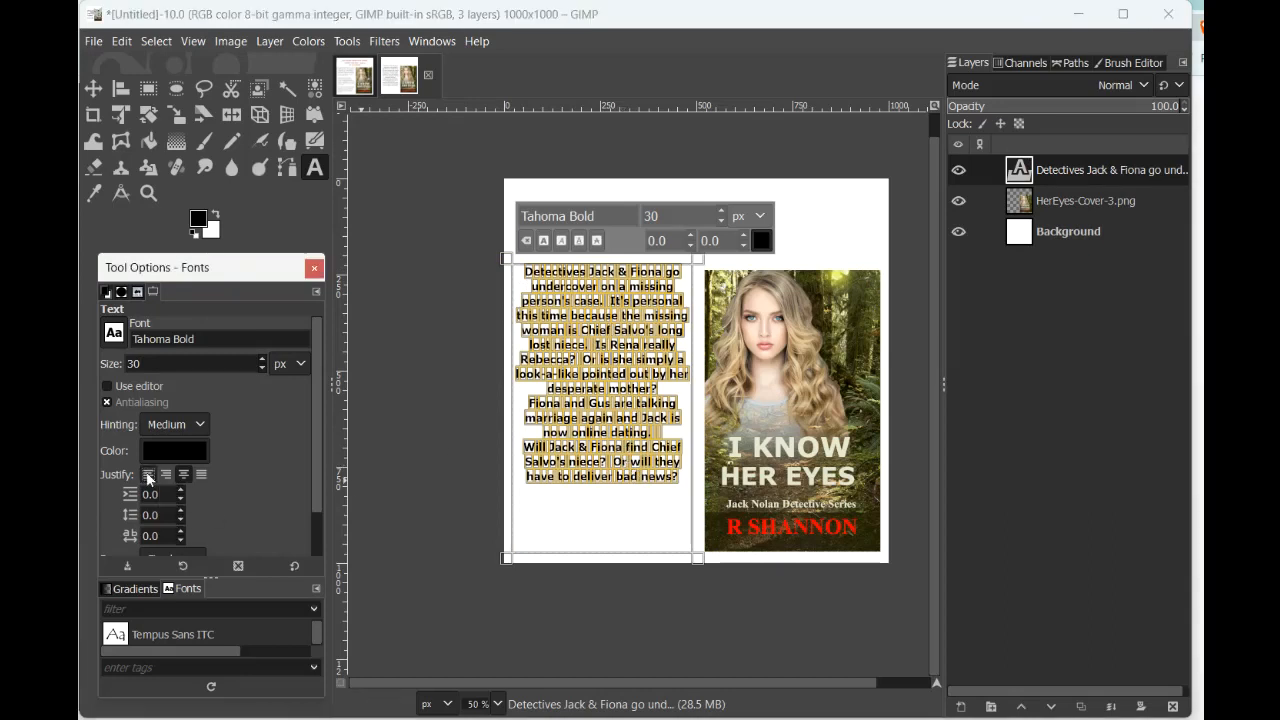
left_click(148, 476)
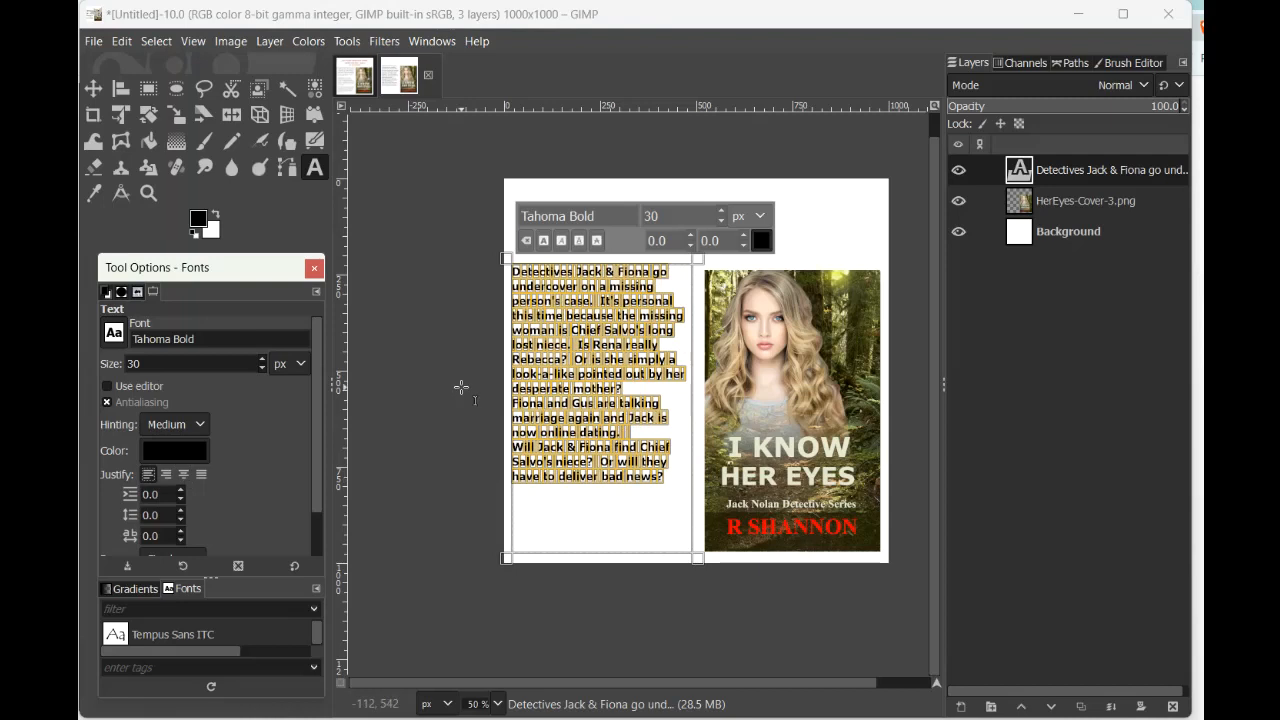
left_click(721, 211)
left_click(721, 211)
left_click(721, 211)
left_click(721, 211)
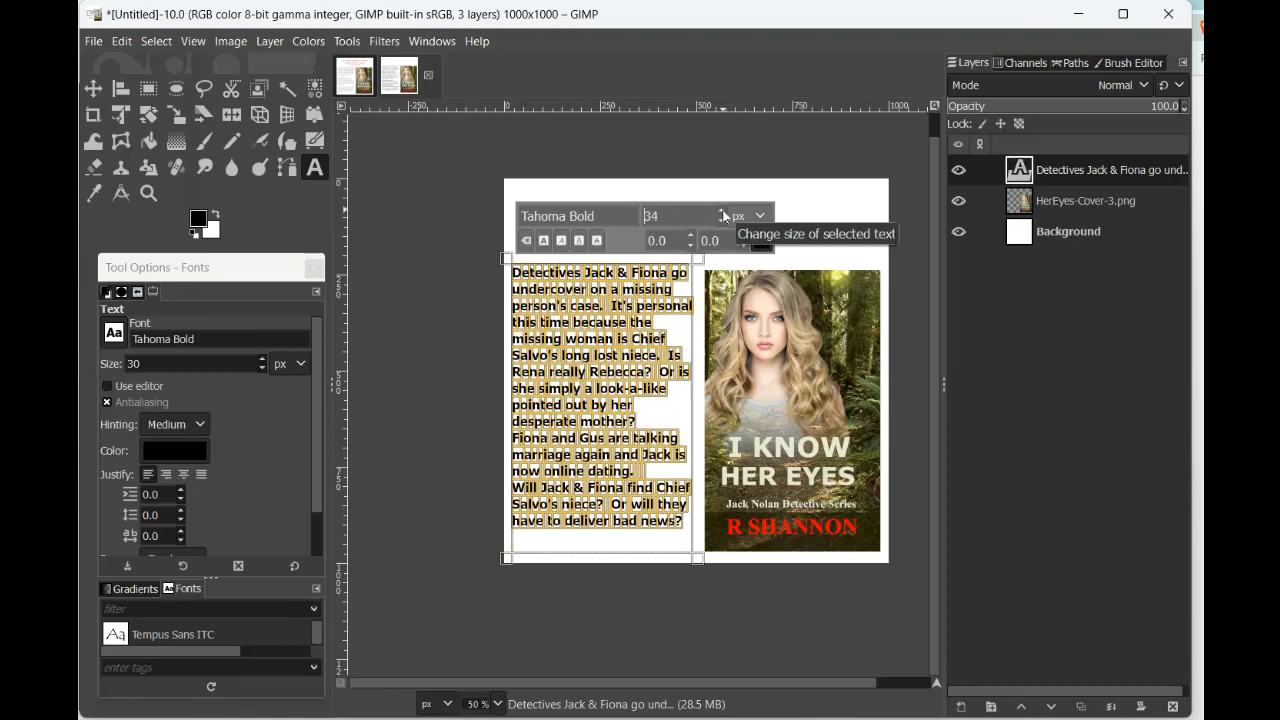
left_click(721, 211)
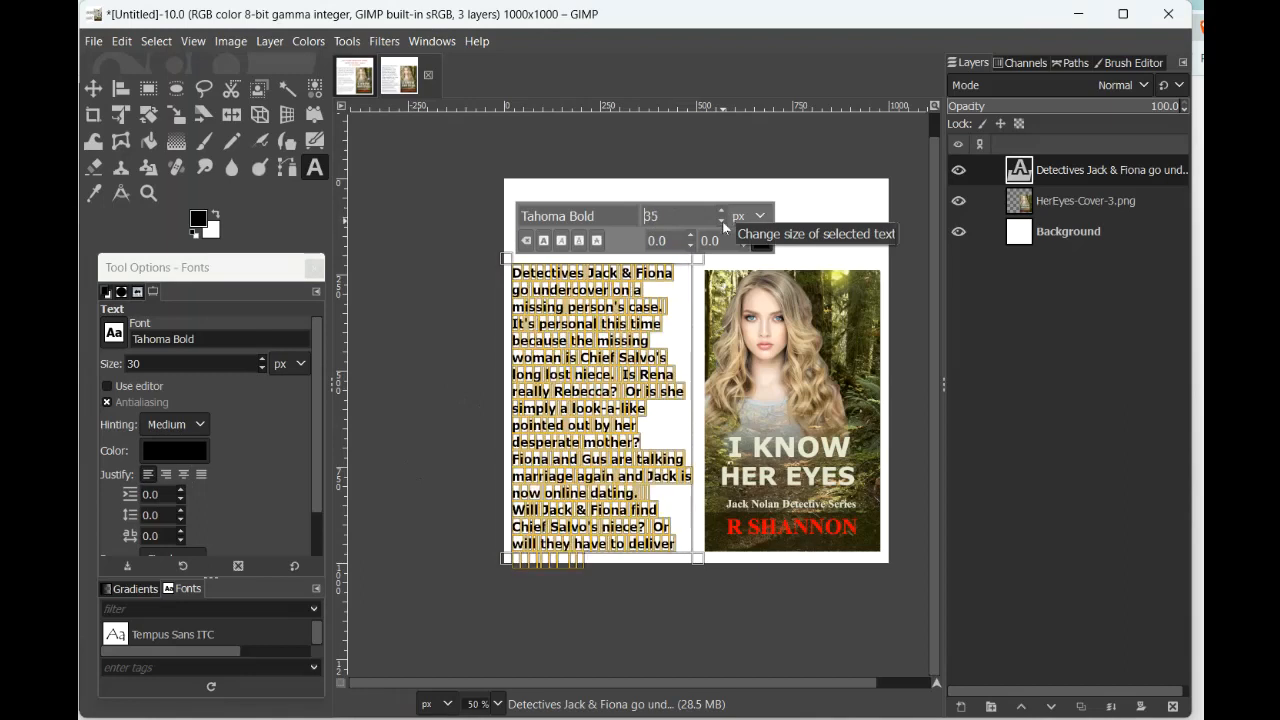
left_click(722, 221)
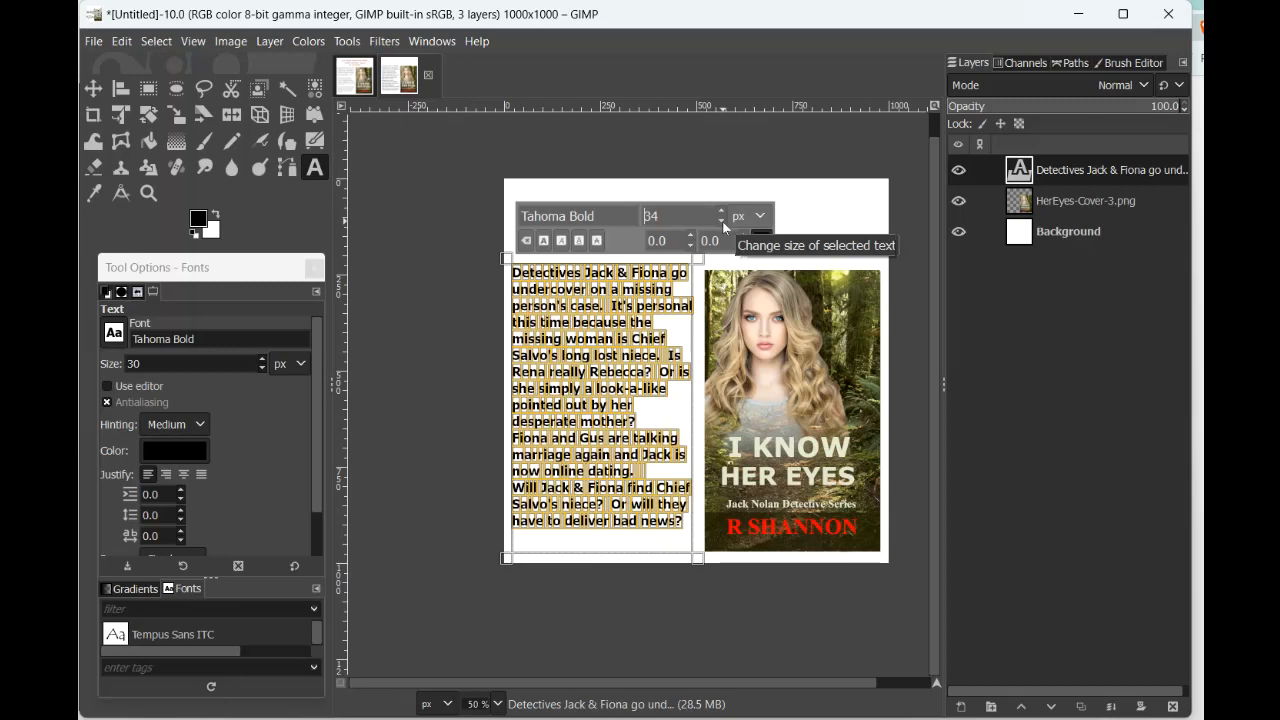
Move the blurb text layer straight down by about 38 px
left_click(94, 90)
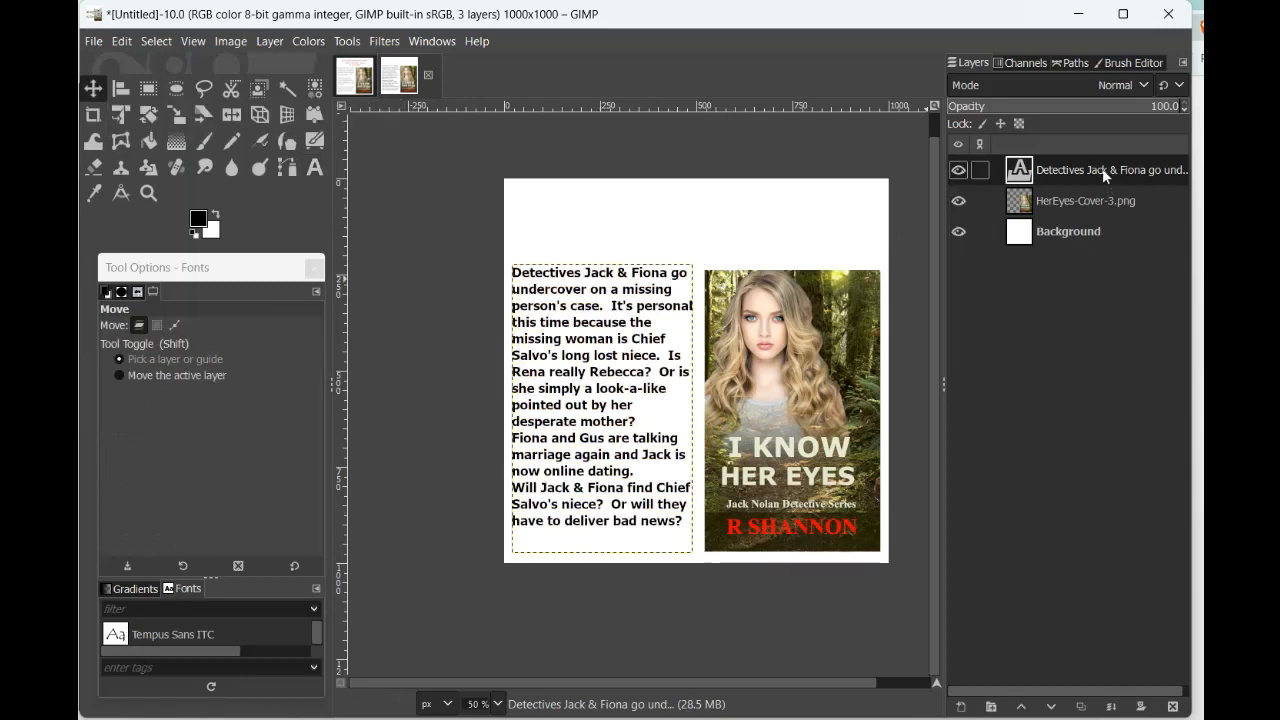
left_click_drag(596, 343, 599, 362)
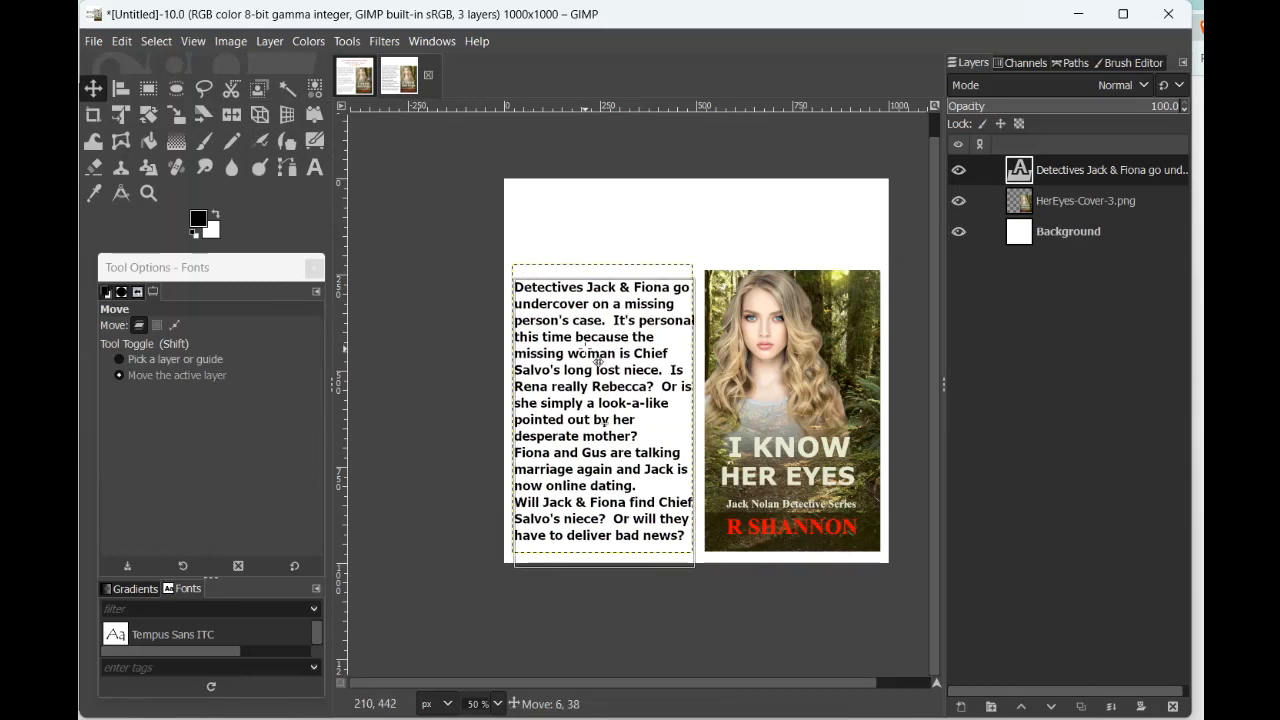
left_click_drag(597, 362, 597, 362)
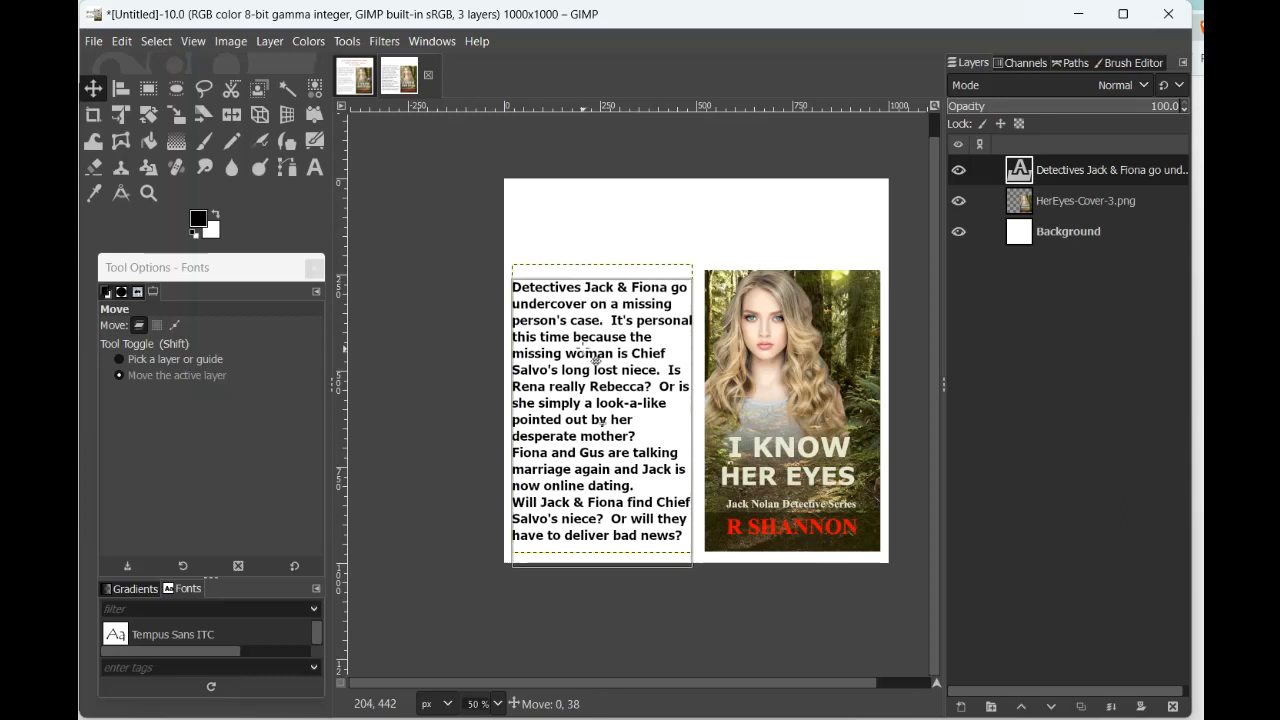
Scale the HerEyes-Cover-3.png layer slightly smaller from its upper-left corner, keeping the aspect ratio
left_click(1080, 201)
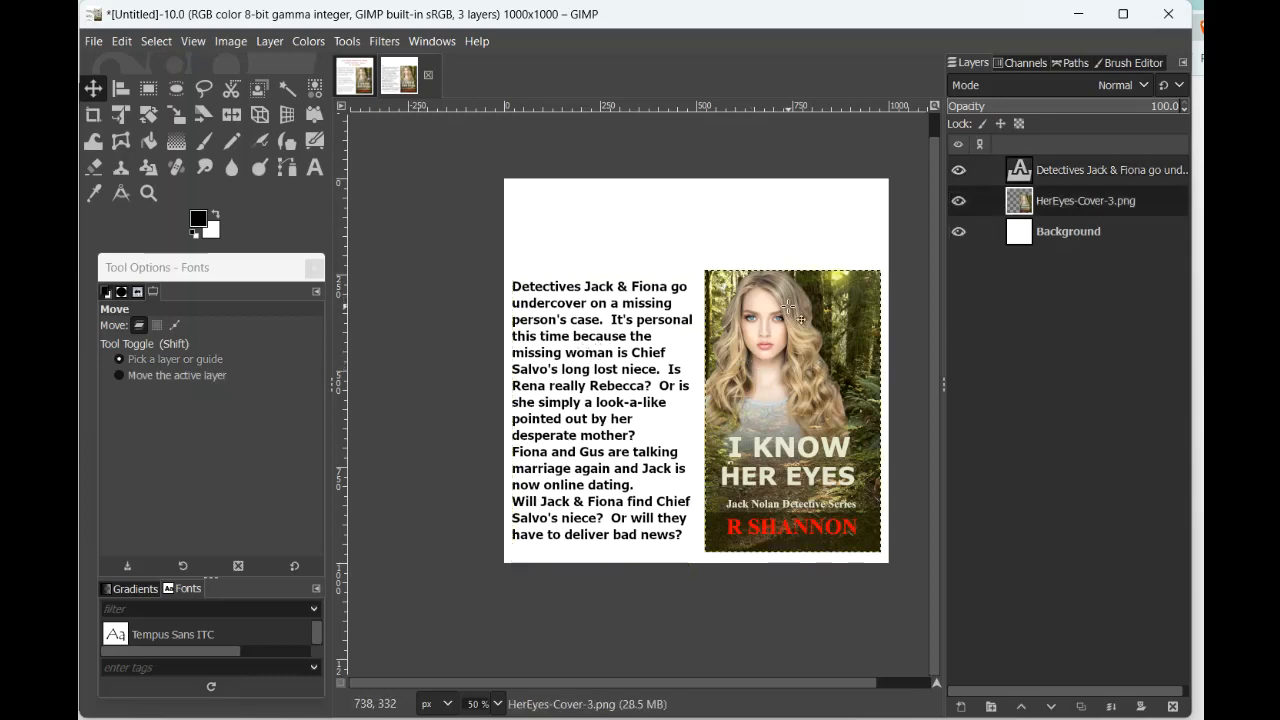
left_click(175, 115)
left_click(737, 310)
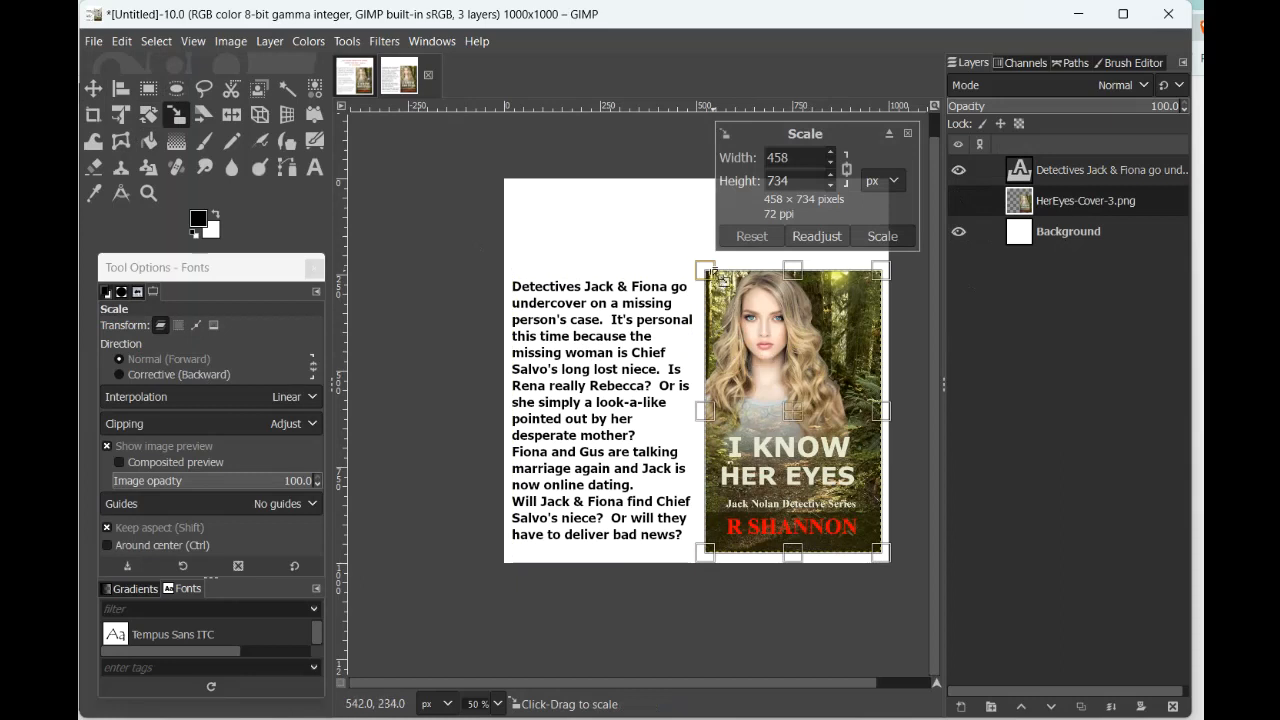
left_click_drag(714, 278, 719, 289)
left_click(896, 243)
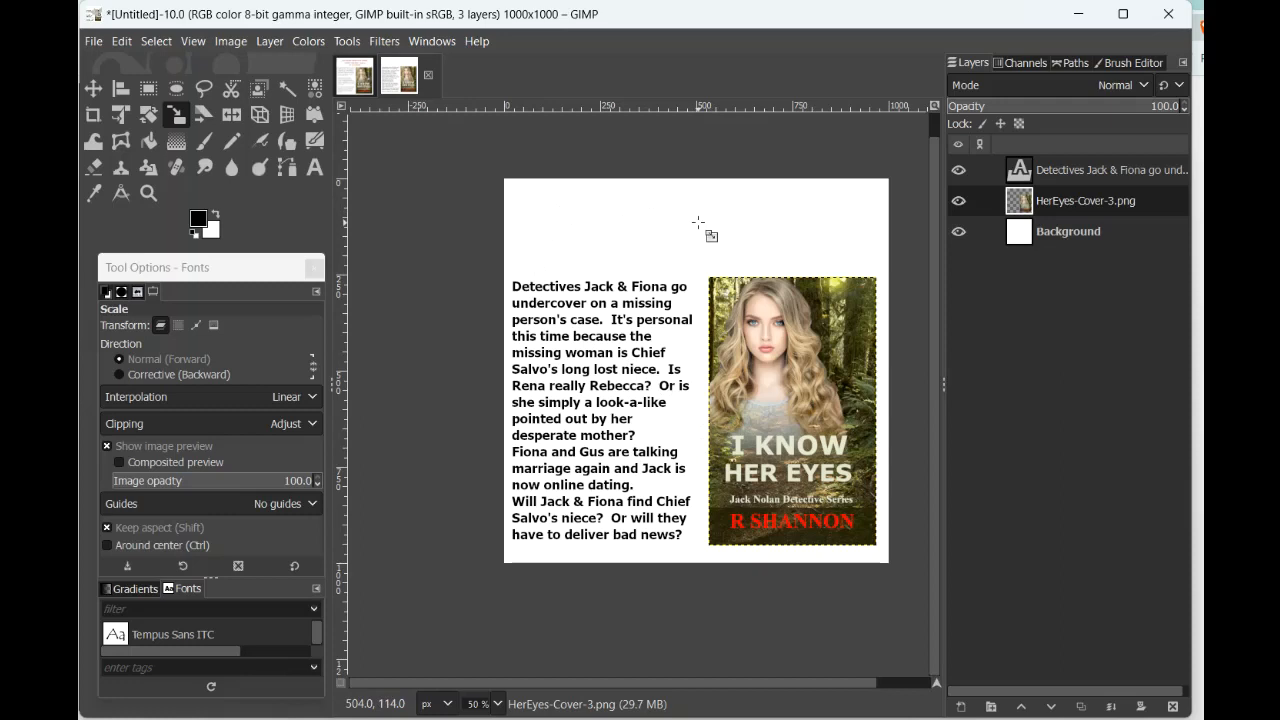
Check the heading in the Her-Eyes-Instagram-Pic image, and set the foreground color to the red (f30000) sampled from the author name on the cover
left_click(362, 77)
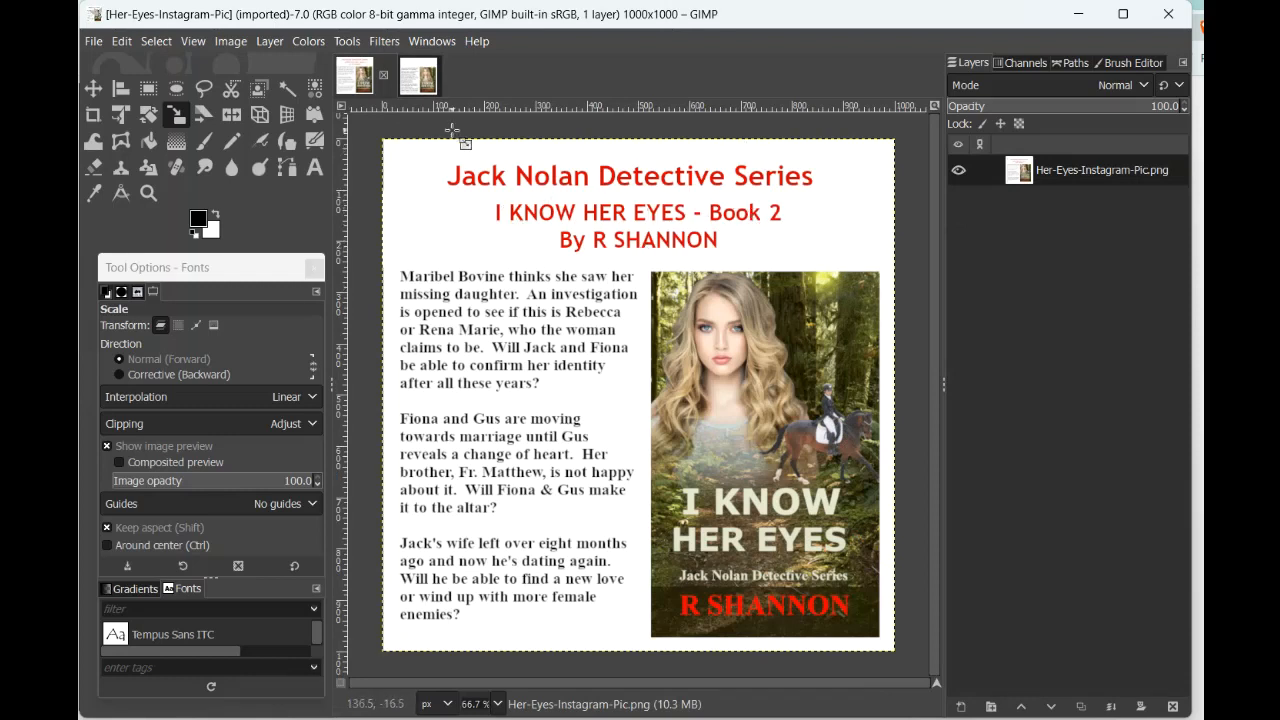
left_click(422, 73)
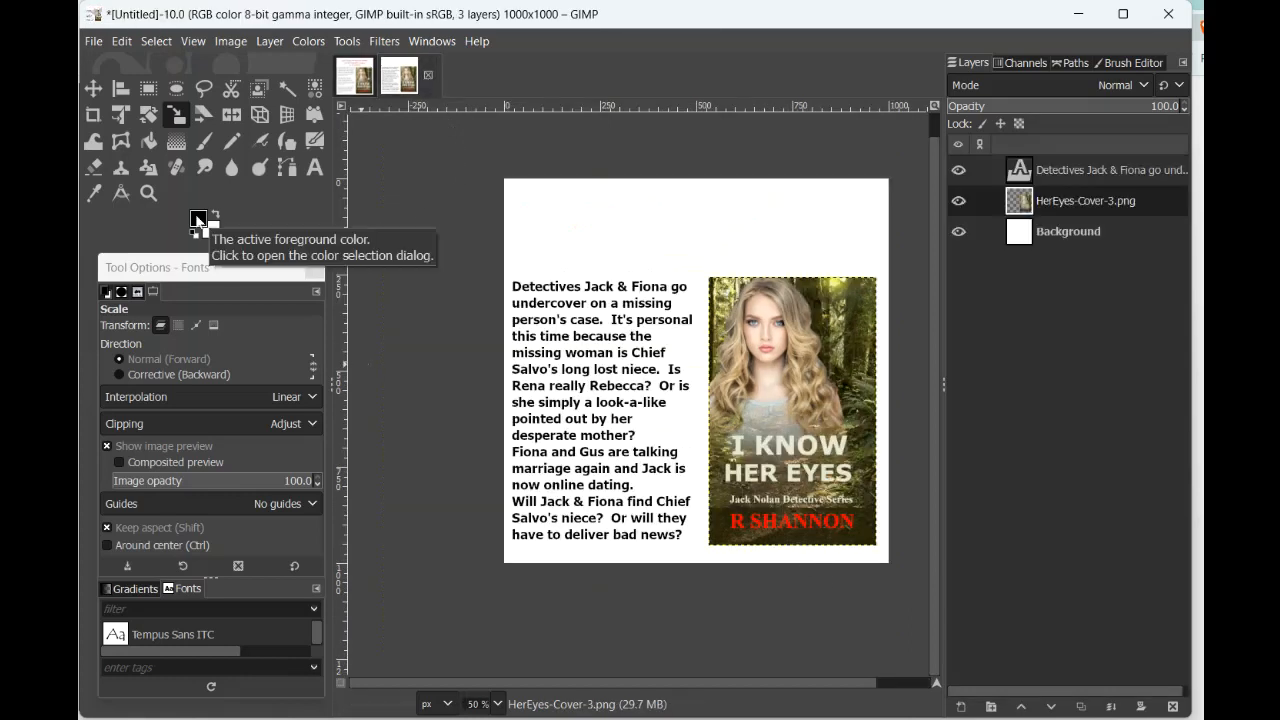
left_click(198, 220)
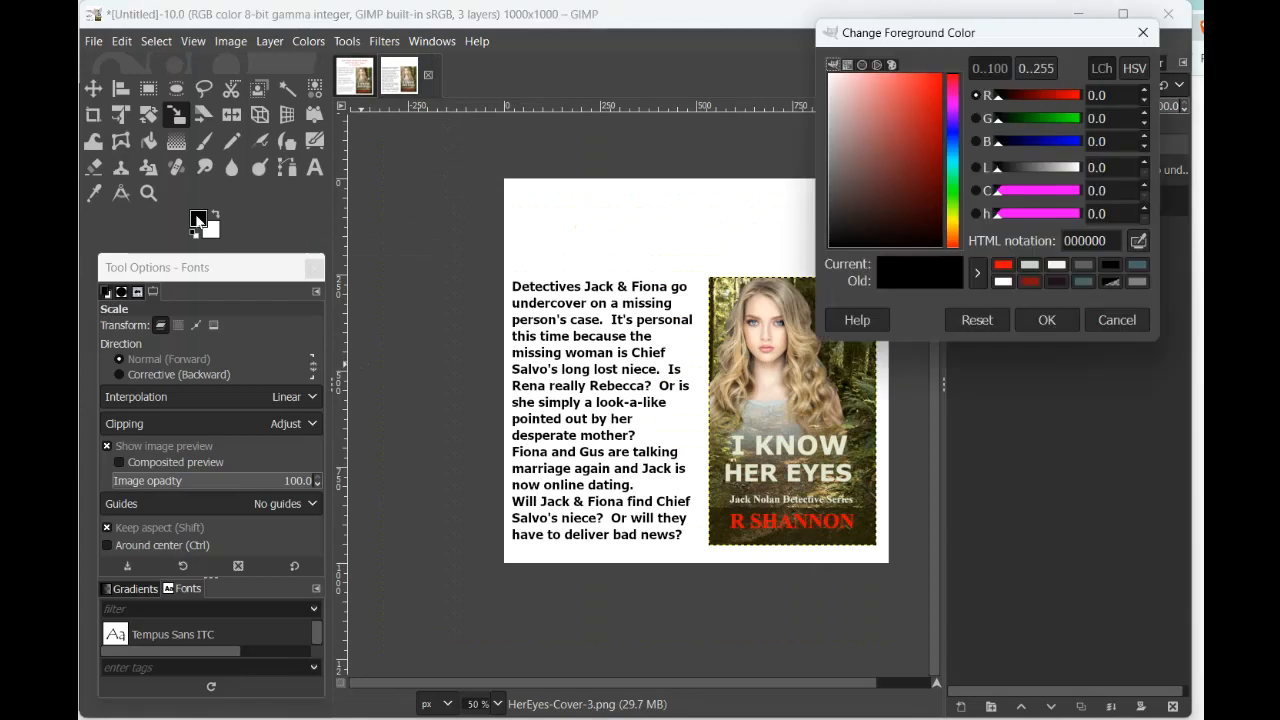
left_click(1138, 243)
left_click(773, 519)
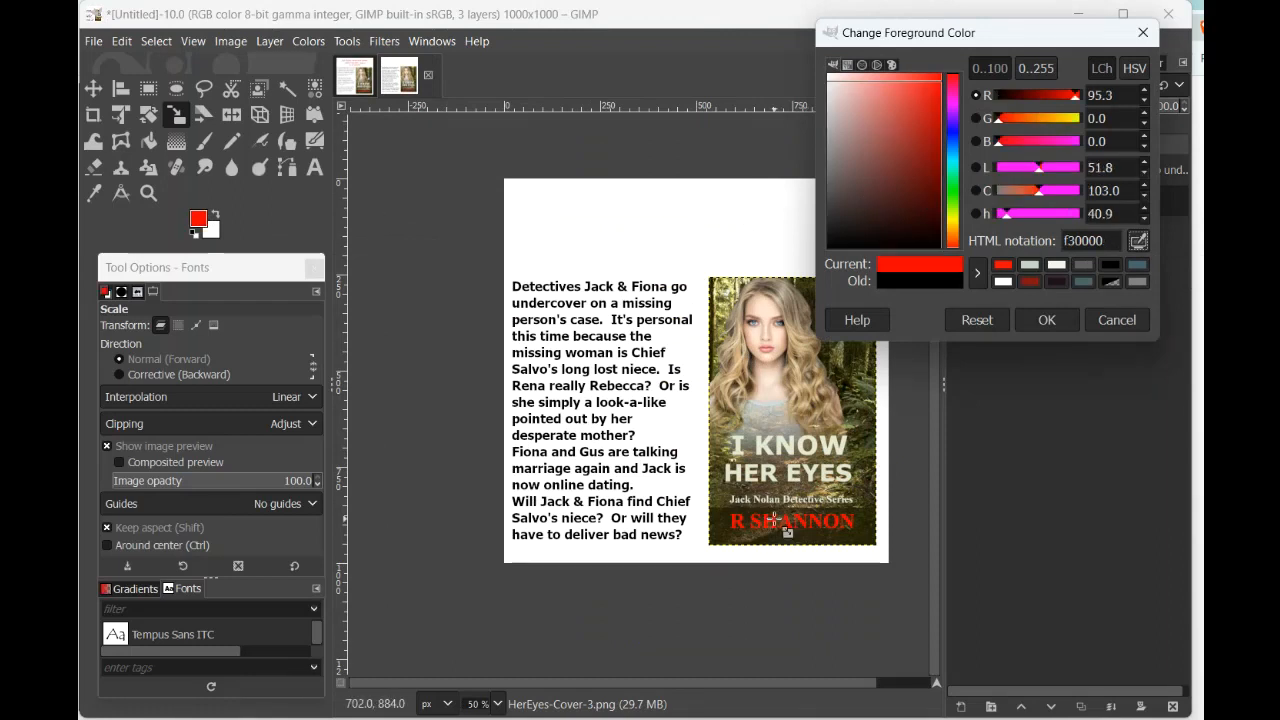
left_click(1028, 319)
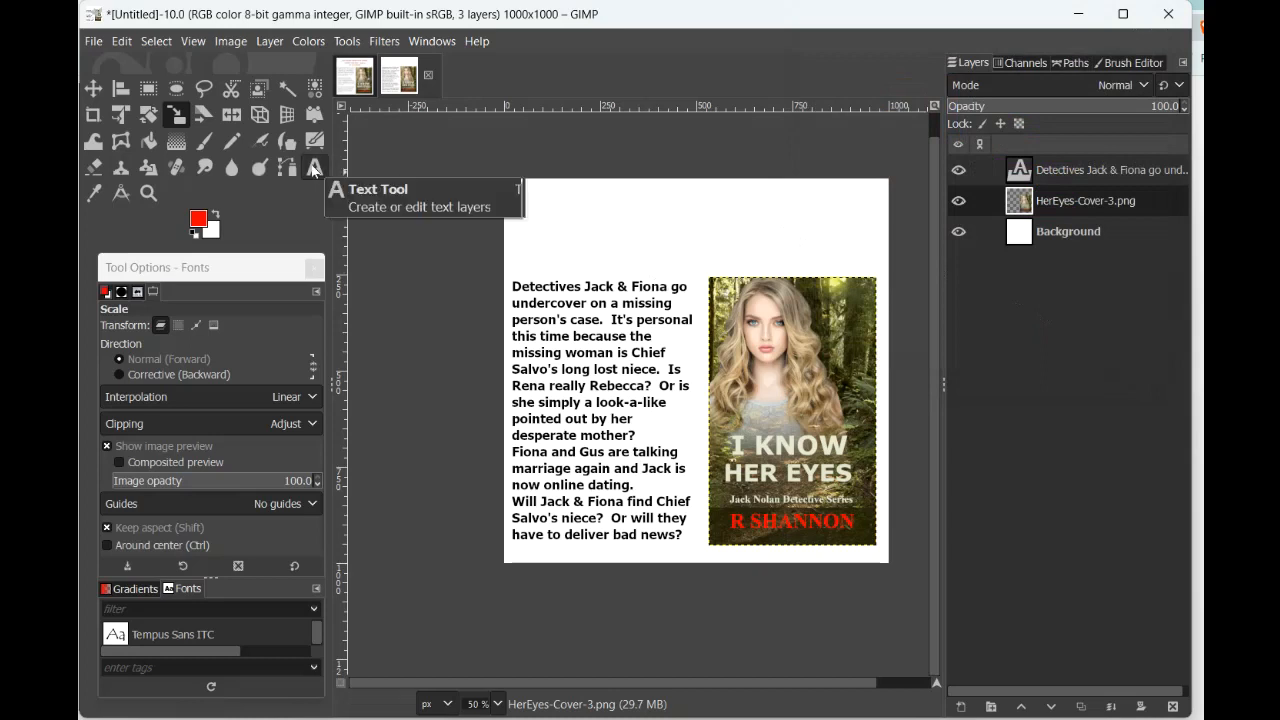
Add a red Tahoma Bold text at 45 px in the blank area above the blurb, reading "Jack Nolan Detective Series"
left_click(313, 170)
double_click(135, 364)
type("45")
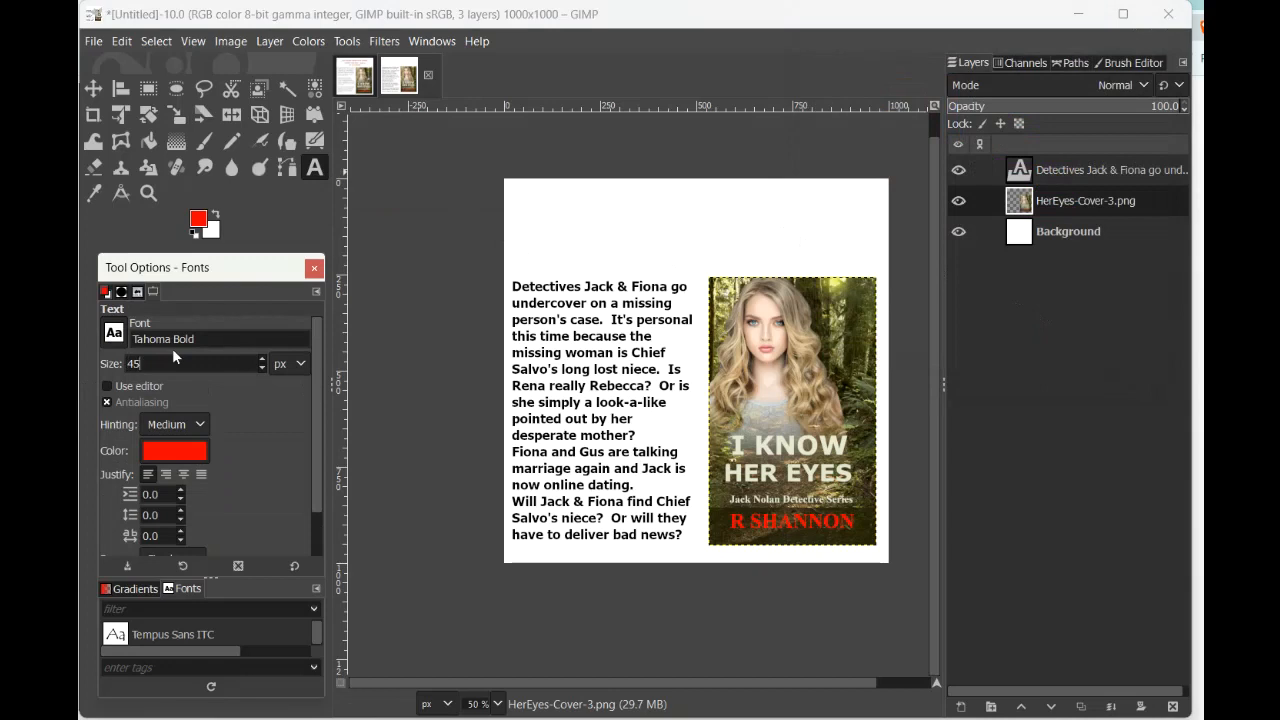
left_click(533, 203)
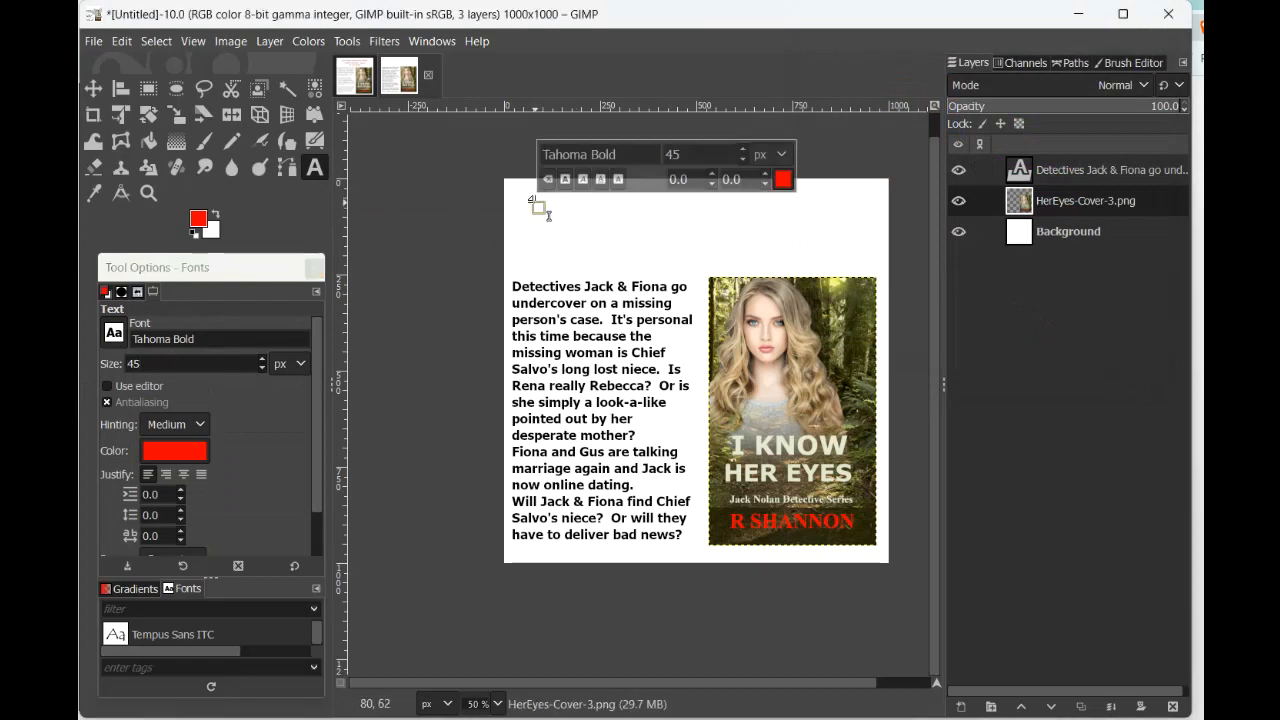
type("Jack Nol")
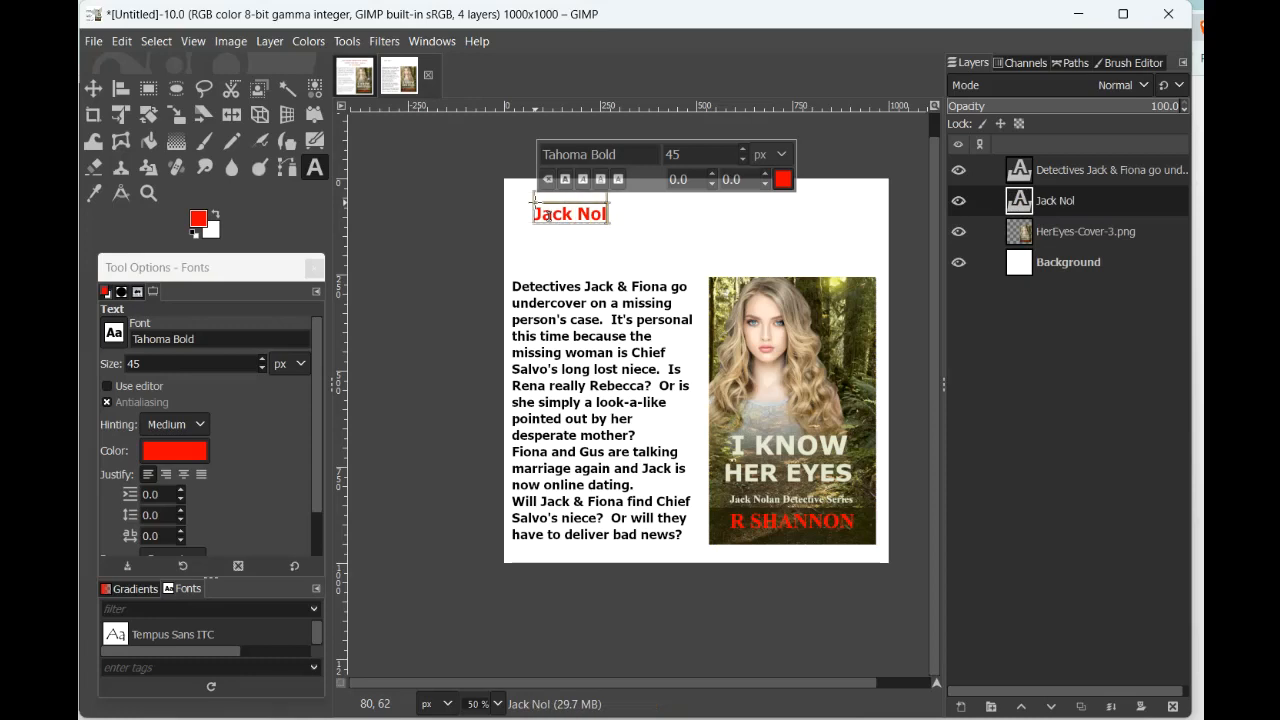
type("an Detective")
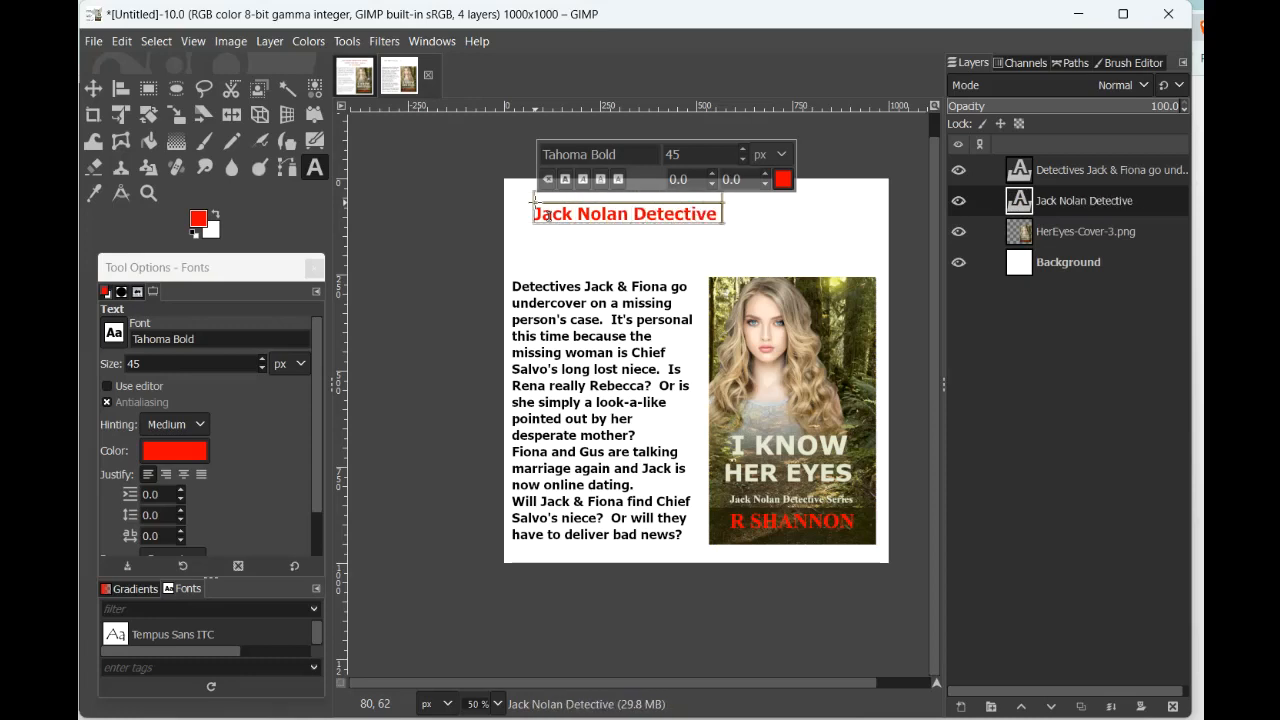
type(" Series")
Add a second heading line "I Know Her Eyes - Book 2" and a third line with "by" and the author's name
key("Return")
type("I Know her")
key("BackSpace")
key("BackSpace")
key("BackSpace")
key("BackSpace")
type("Her Eyes")
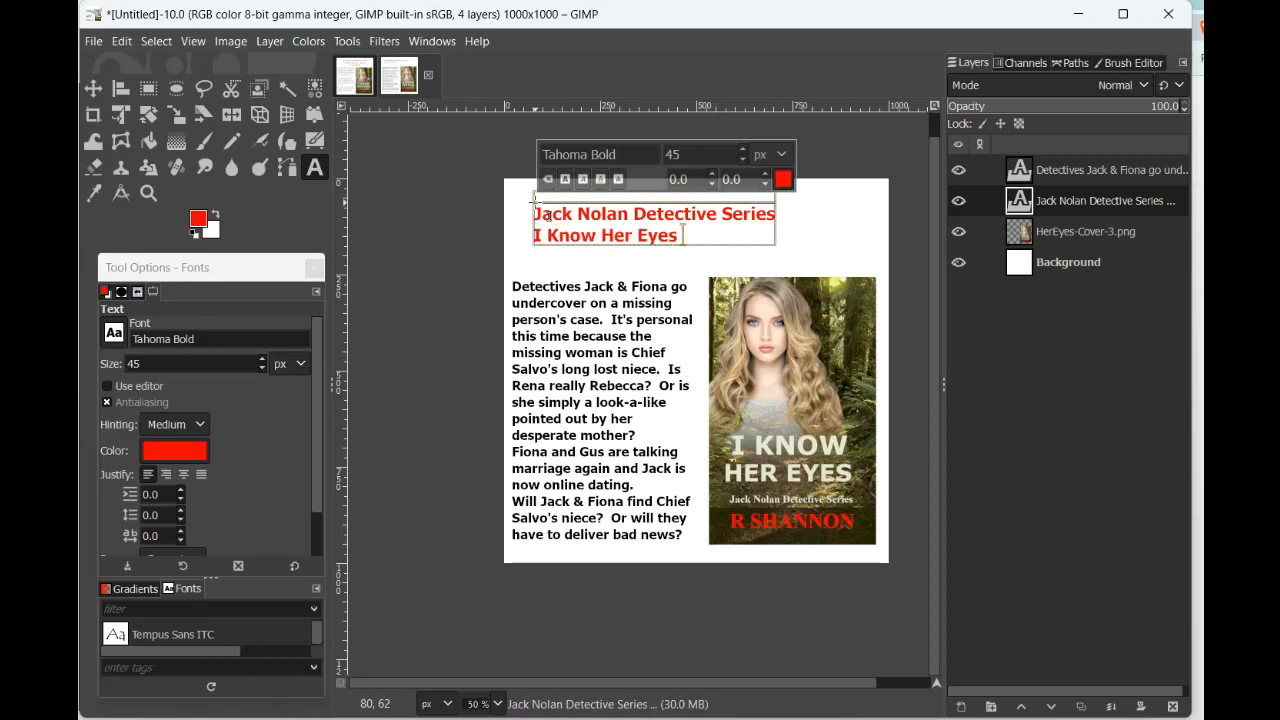
type(" - Book 2")
key("Return")
type("by")
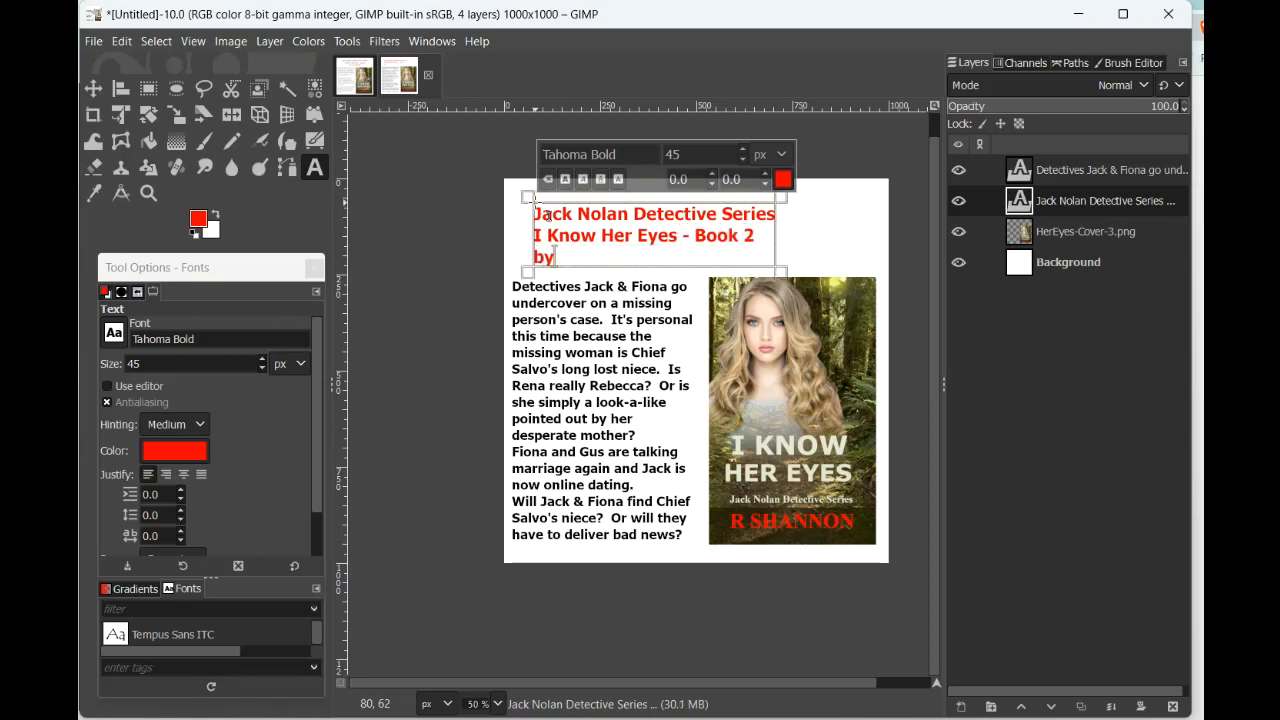
type(" R Shannon")
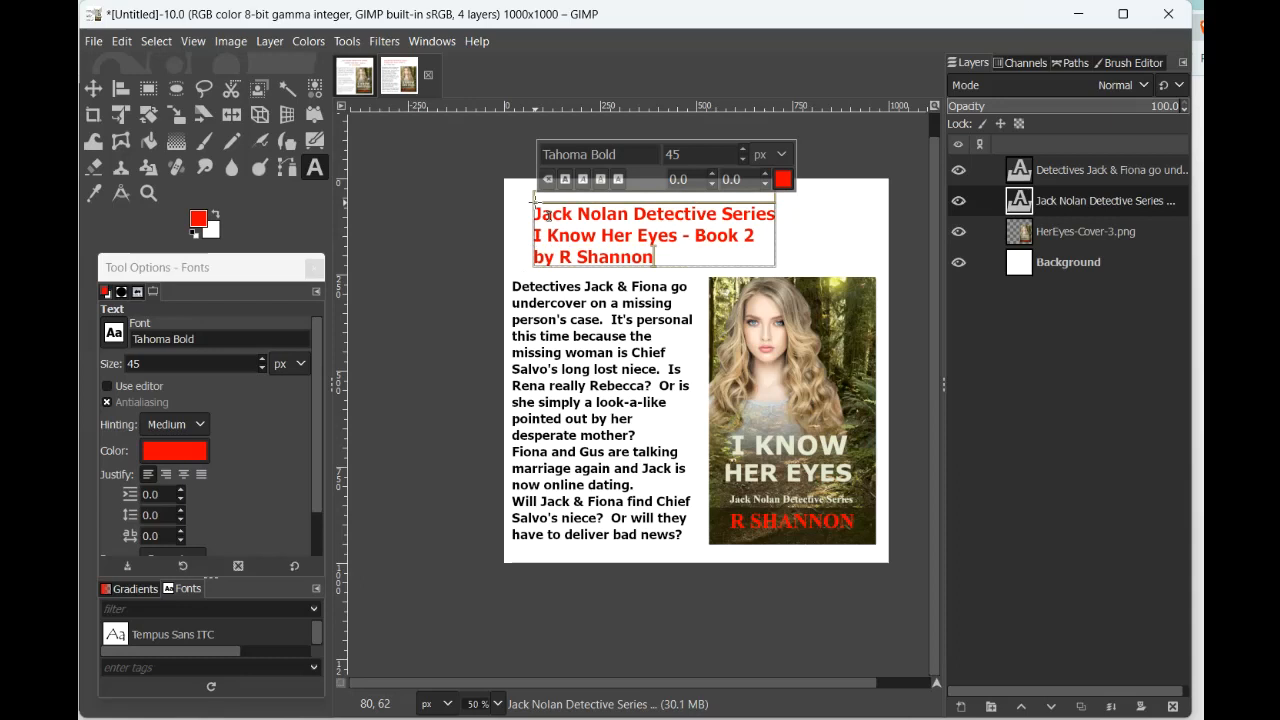
Center-justify the whole heading text and set its size to 55 px
key("ctrl+a")
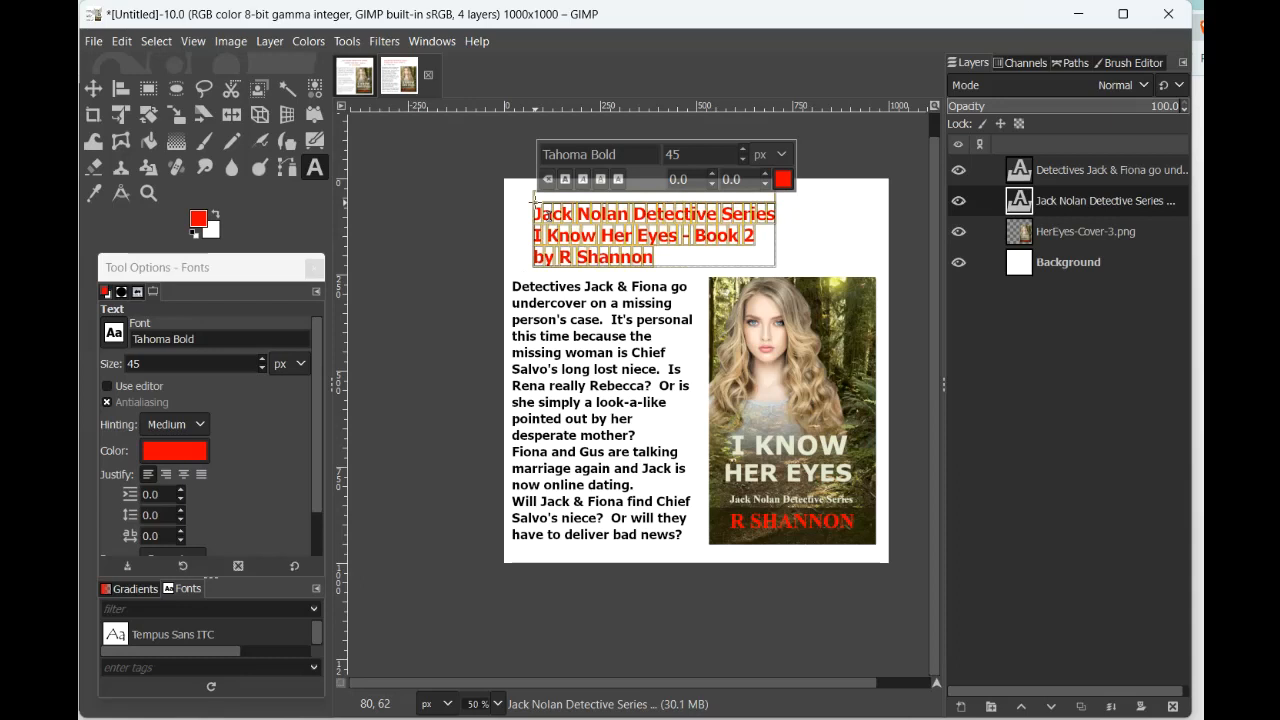
left_click(180, 475)
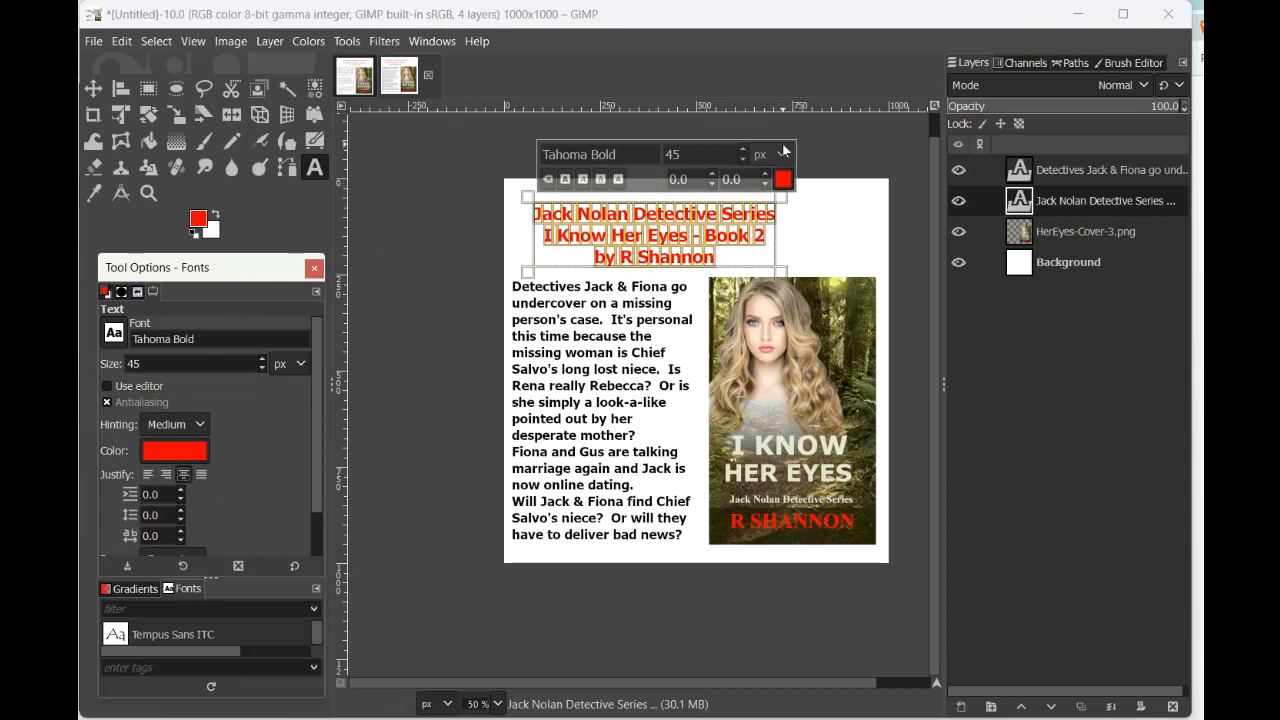
left_click(744, 150)
left_click(744, 150)
left_click(744, 150)
left_click(744, 150)
left_click(744, 150)
left_click(744, 150)
left_click(744, 150)
left_click(744, 150)
left_click(744, 150)
left_click(744, 150)
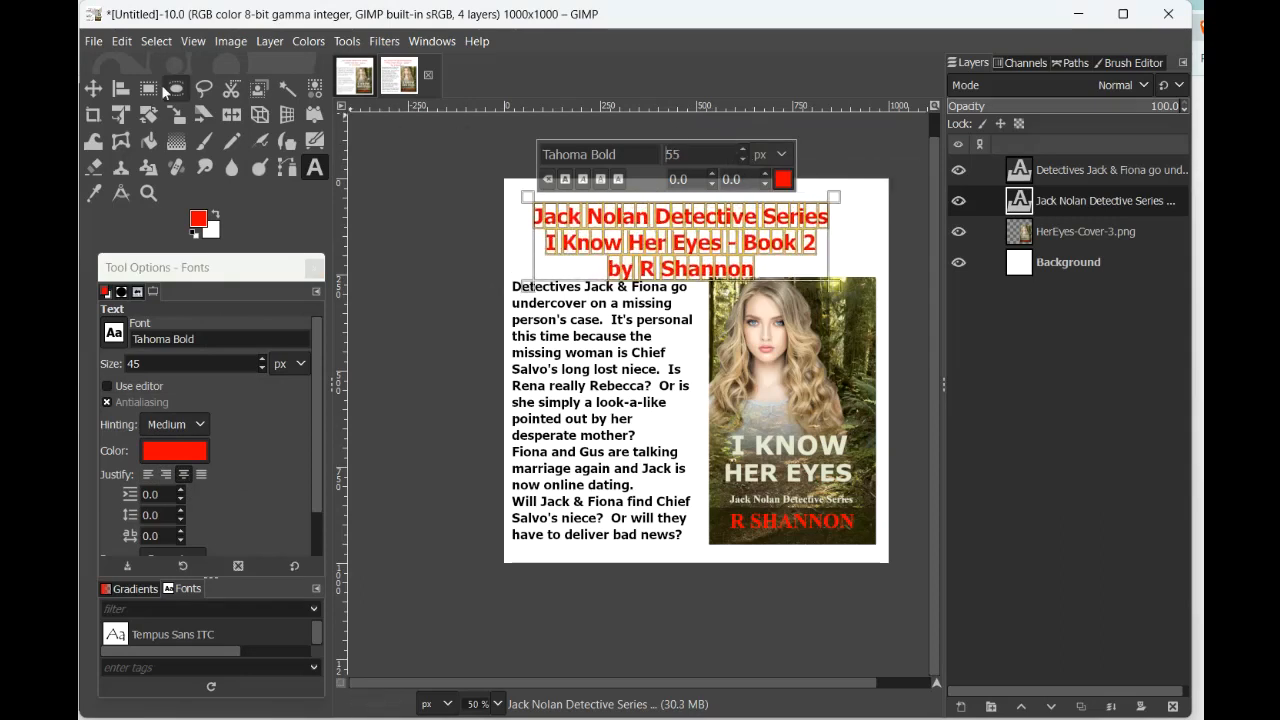
Move the heading layer up clear of the blurb and cover, and center it horizontally relative to the image
left_click(93, 89)
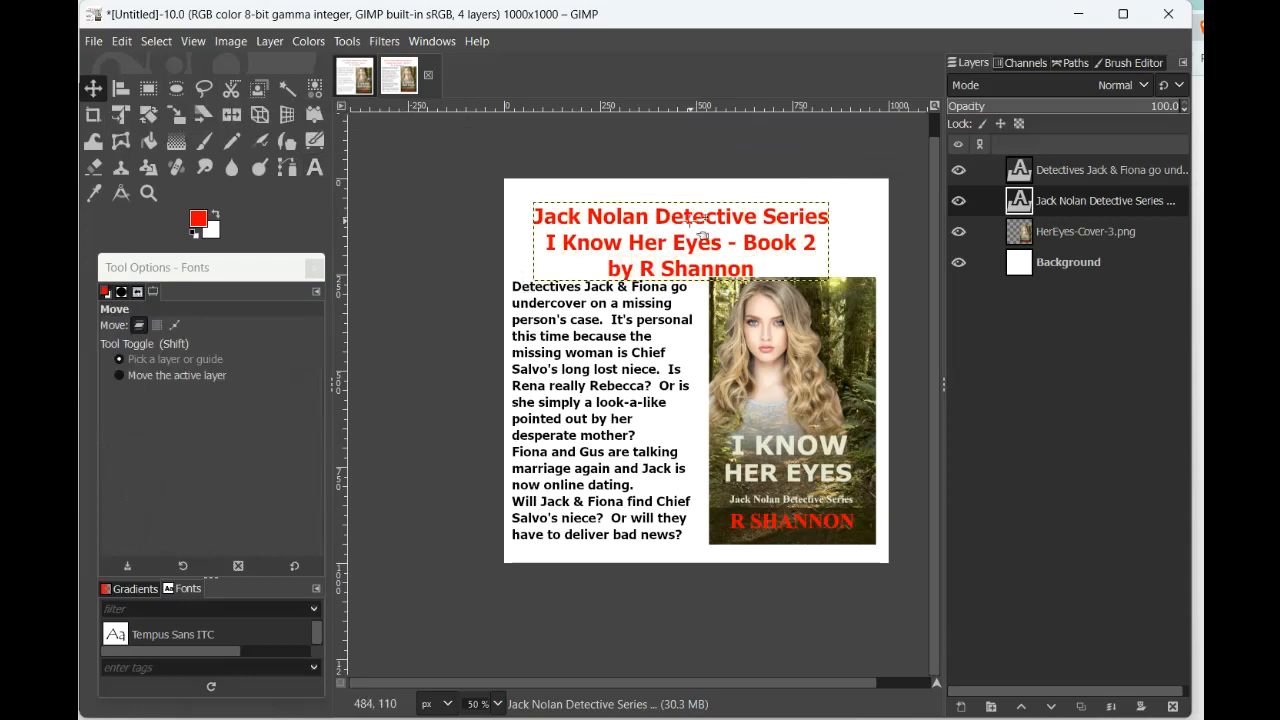
mouse_move(696, 221)
left_mouse_down()
mouse_move(710, 209)
mouse_move(717, 220)
left_mouse_up()
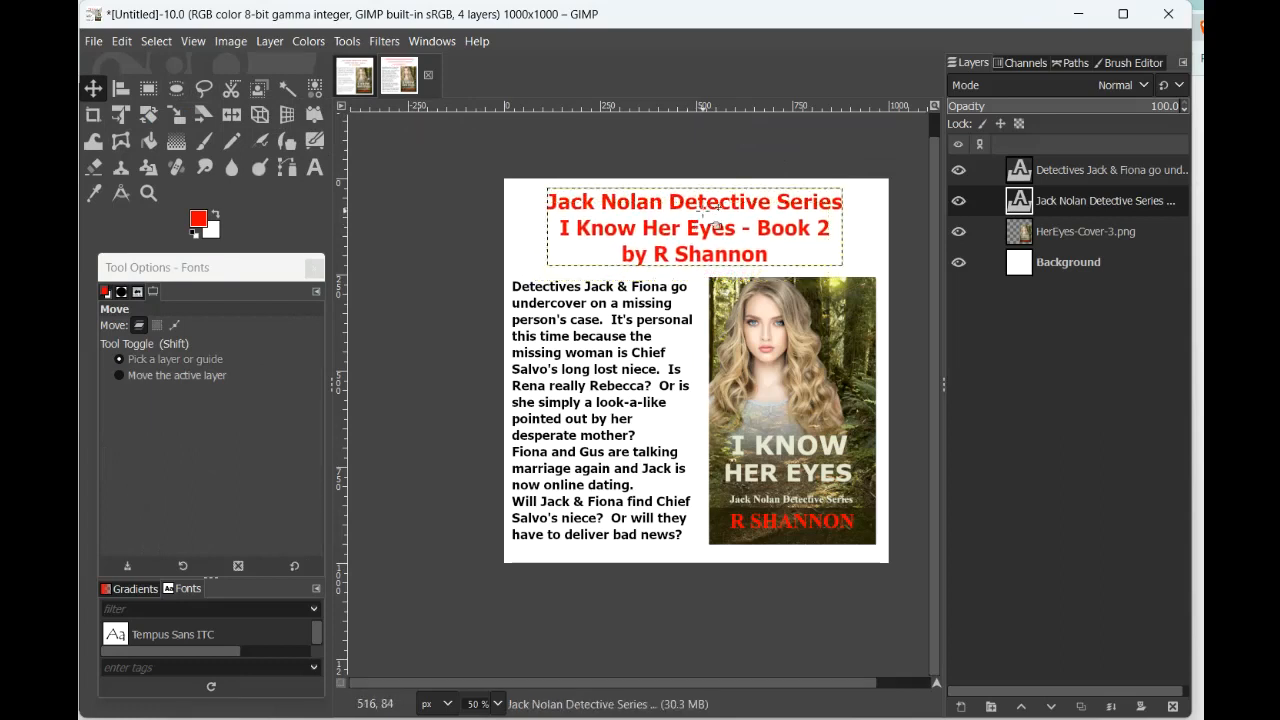
left_click(123, 95)
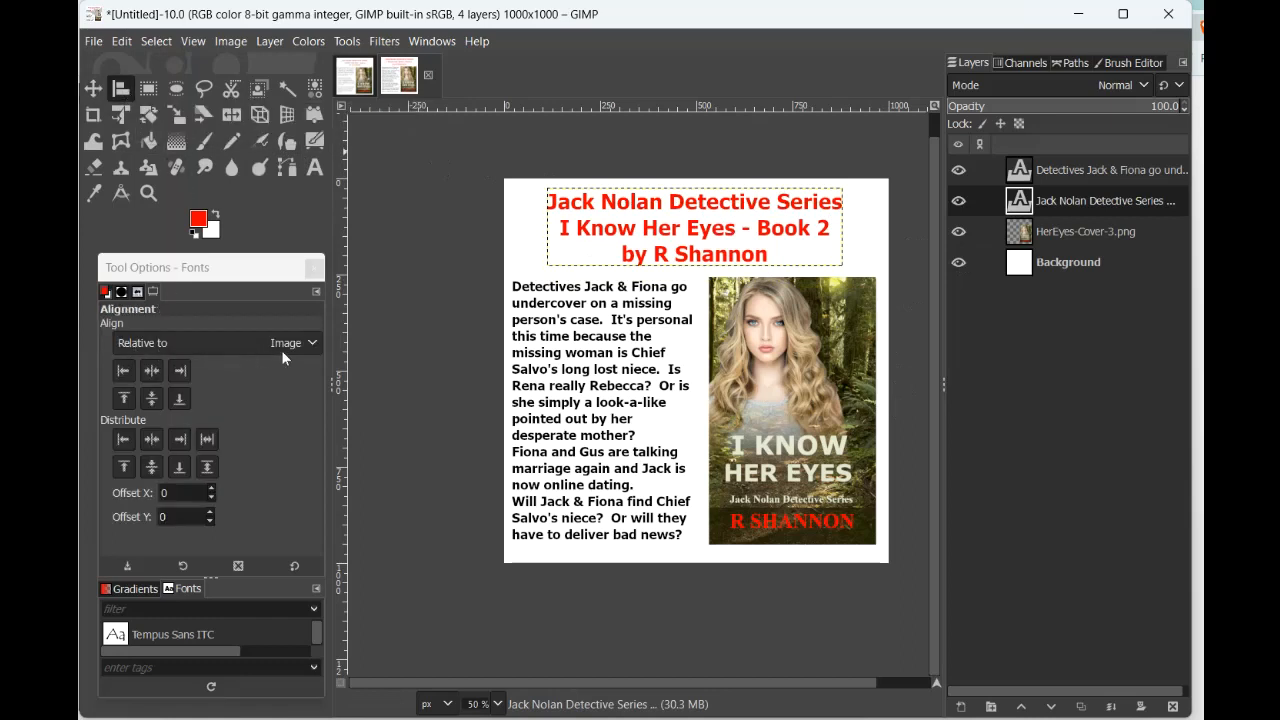
left_click(693, 227)
left_click(151, 371)
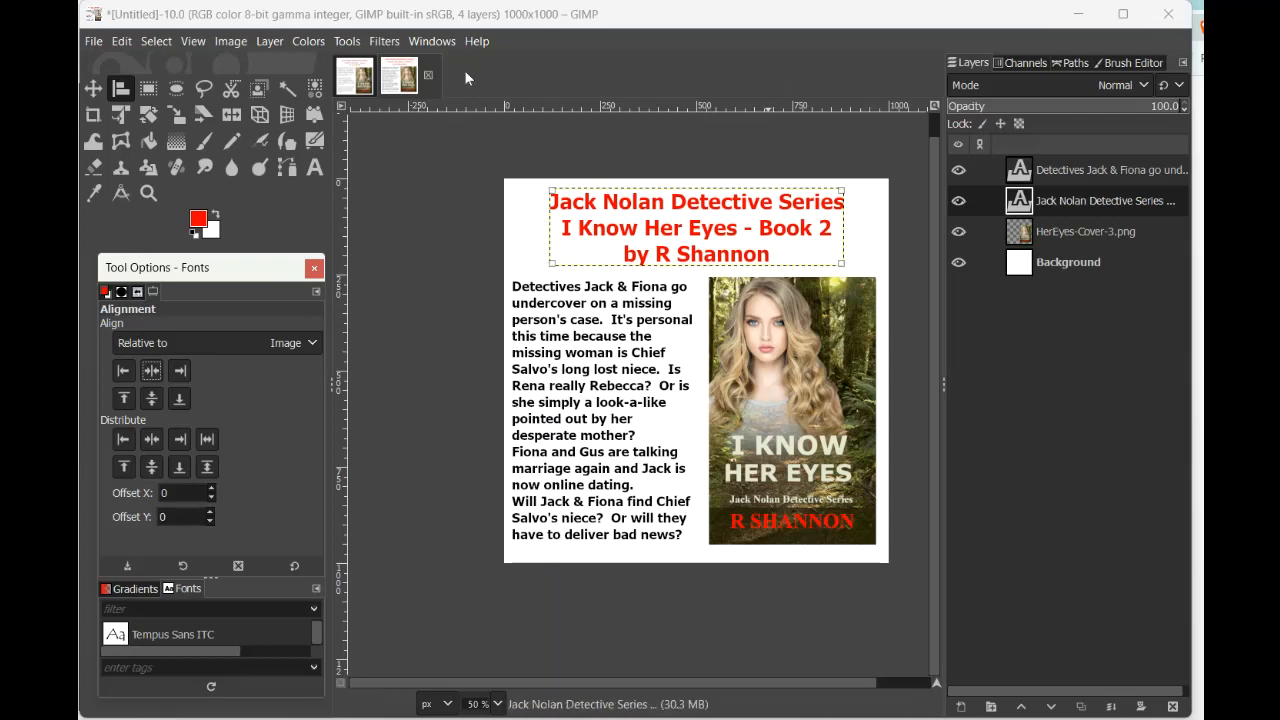
key("m")
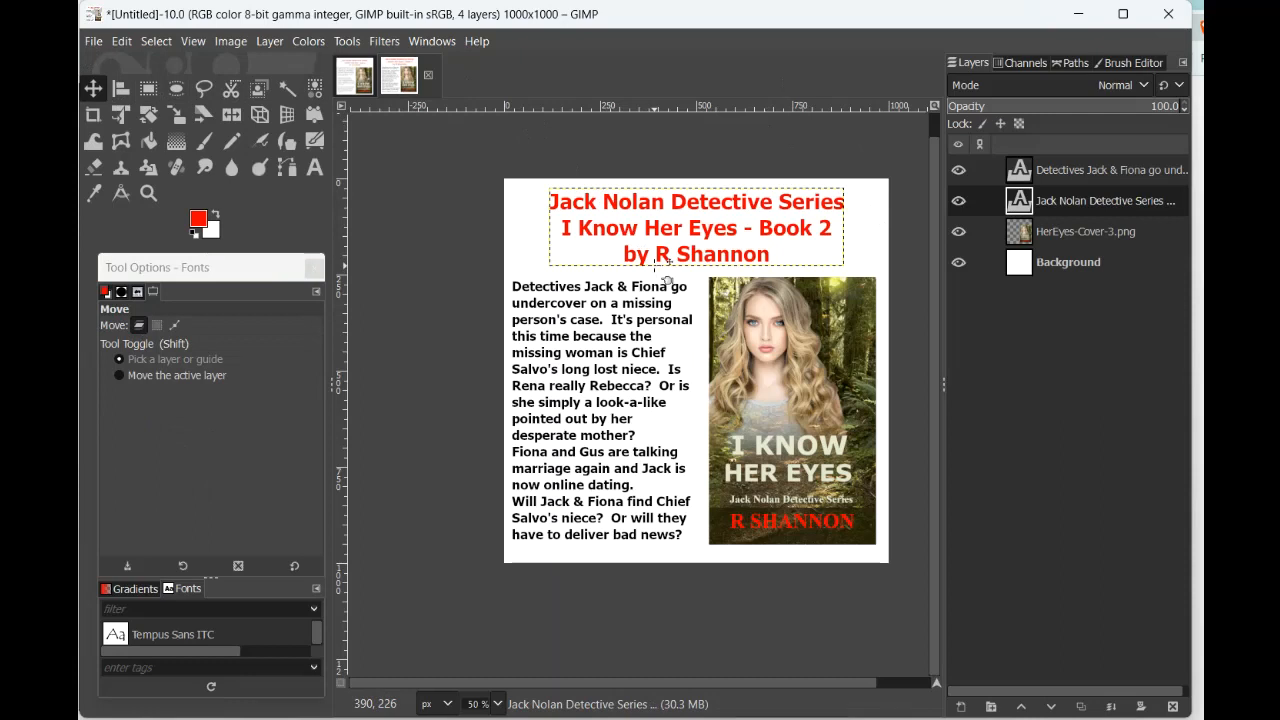
Open the Export As dialog for the finished promo image
left_click(94, 41)
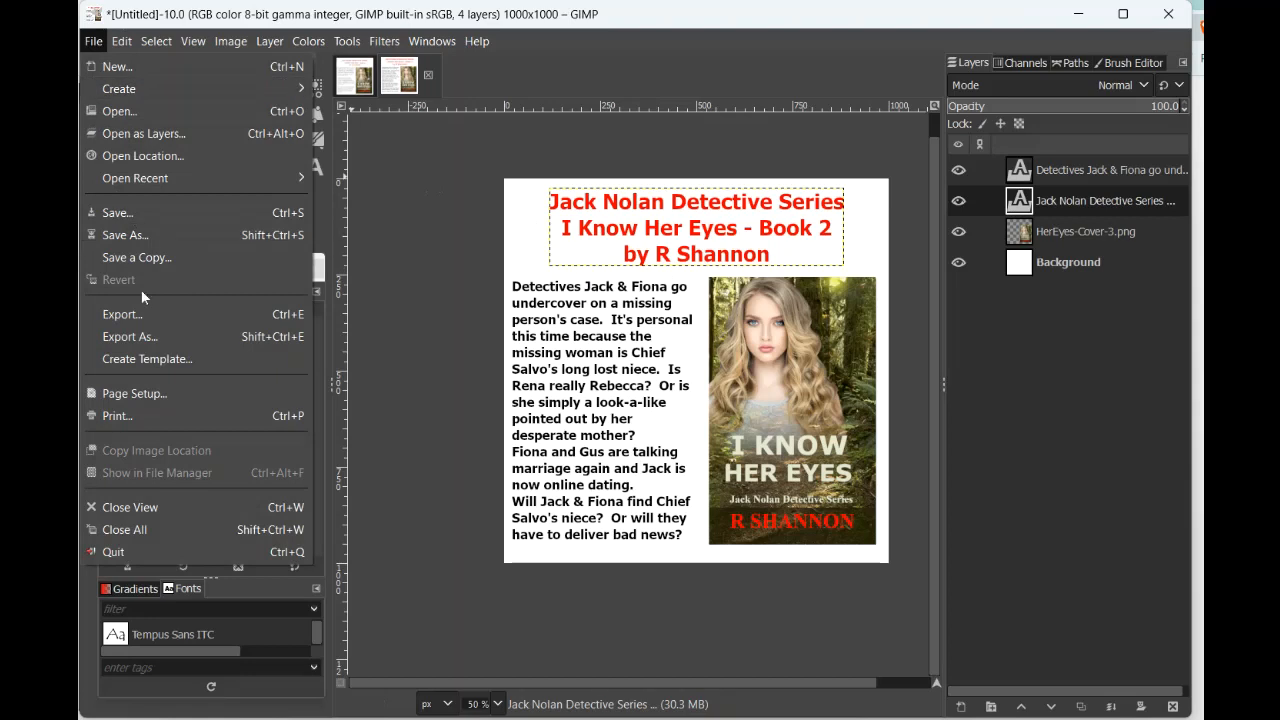
left_click(143, 336)
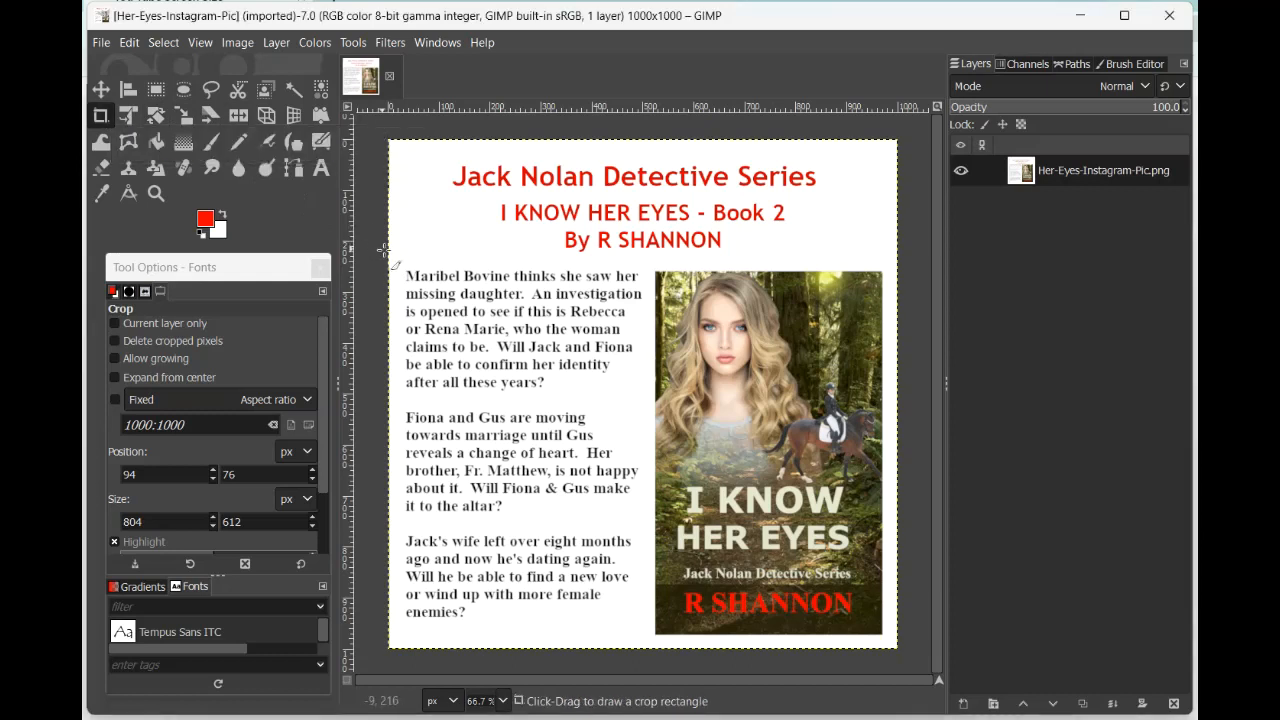
Crop the Her-Eyes-Instagram-Pic image to 997 × 770 px at position 3, 230, cutting off the heading, and fit the layer to the image size
left_click_drag(389, 261, 897, 651)
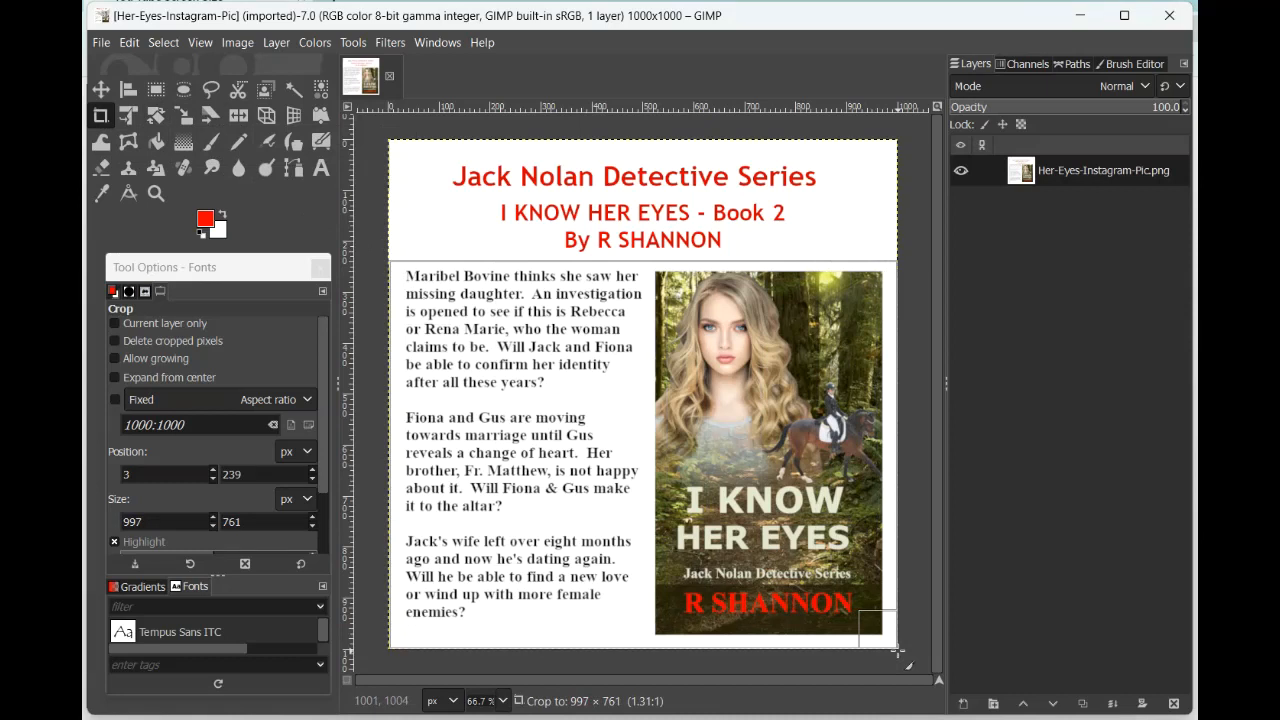
left_click_drag(897, 651, 897, 651)
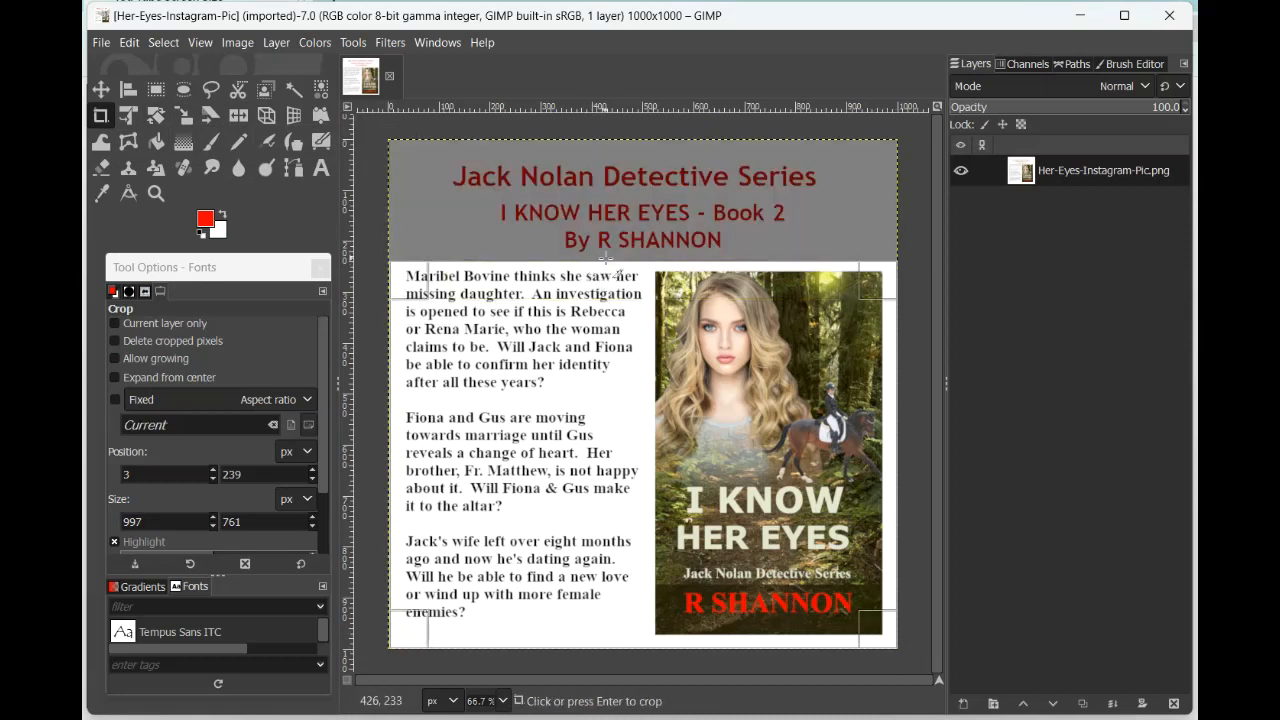
left_click_drag(617, 271, 619, 261)
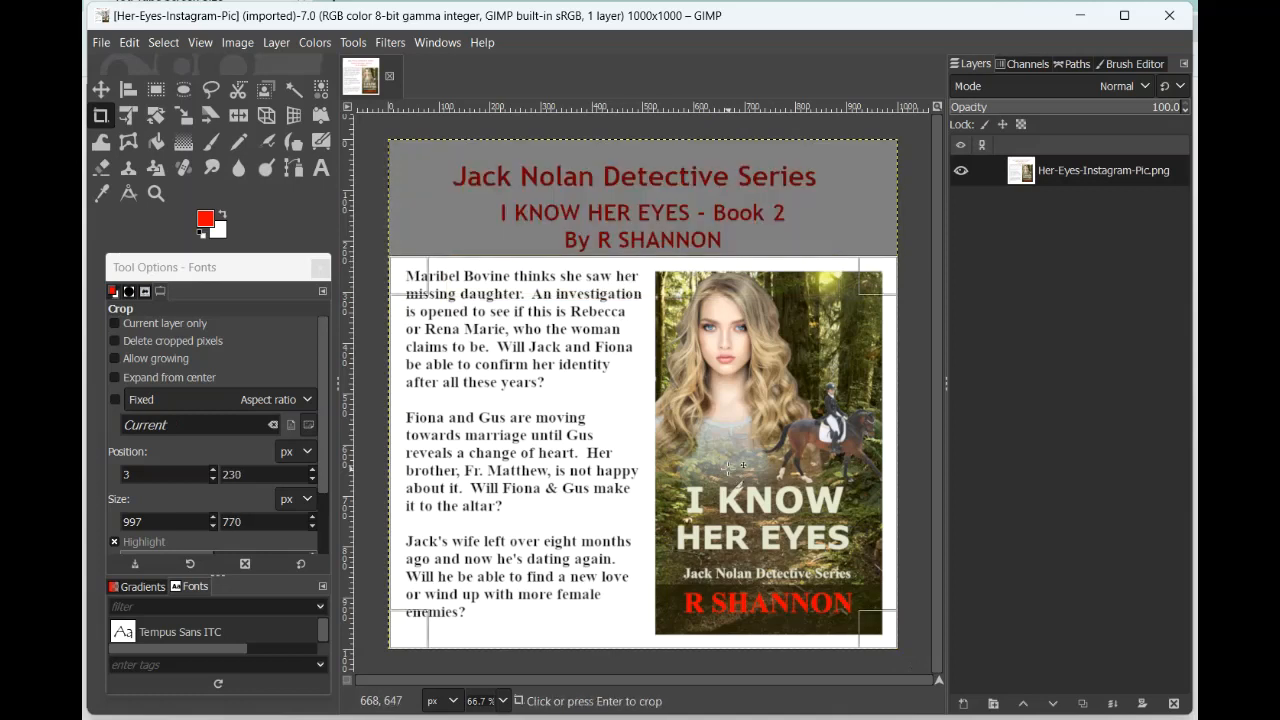
left_click(728, 466)
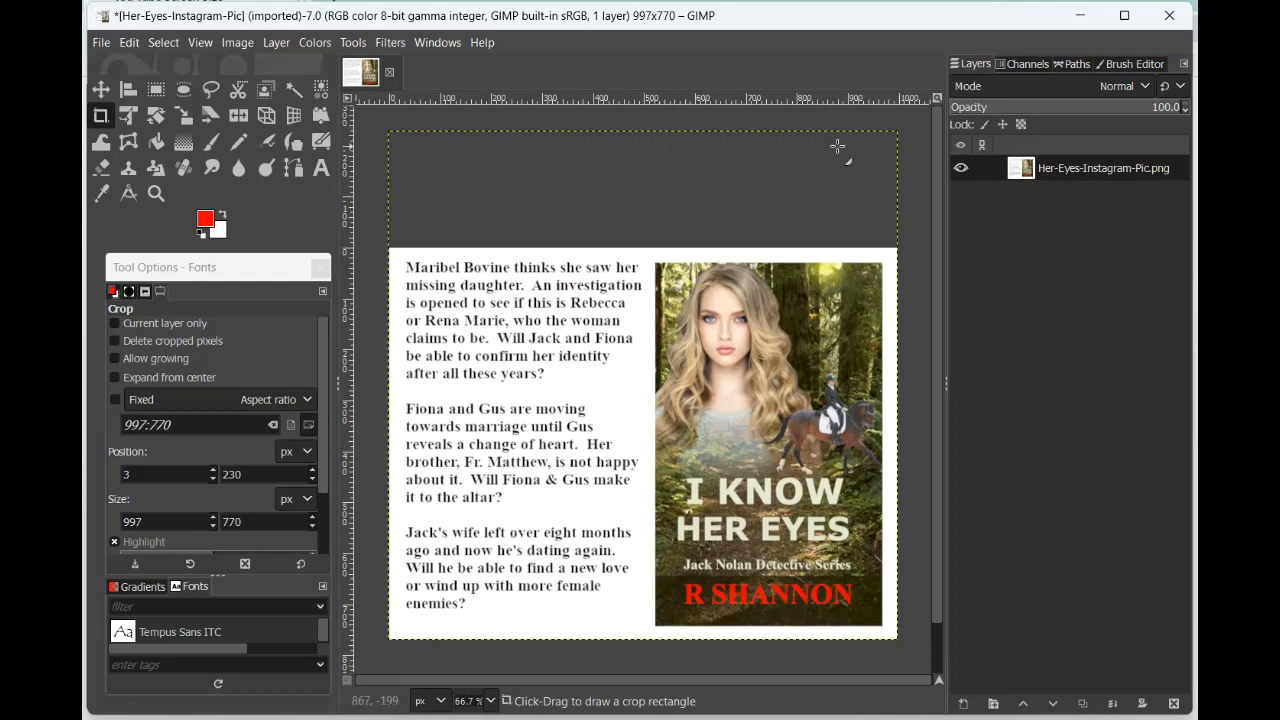
right_click(1064, 173)
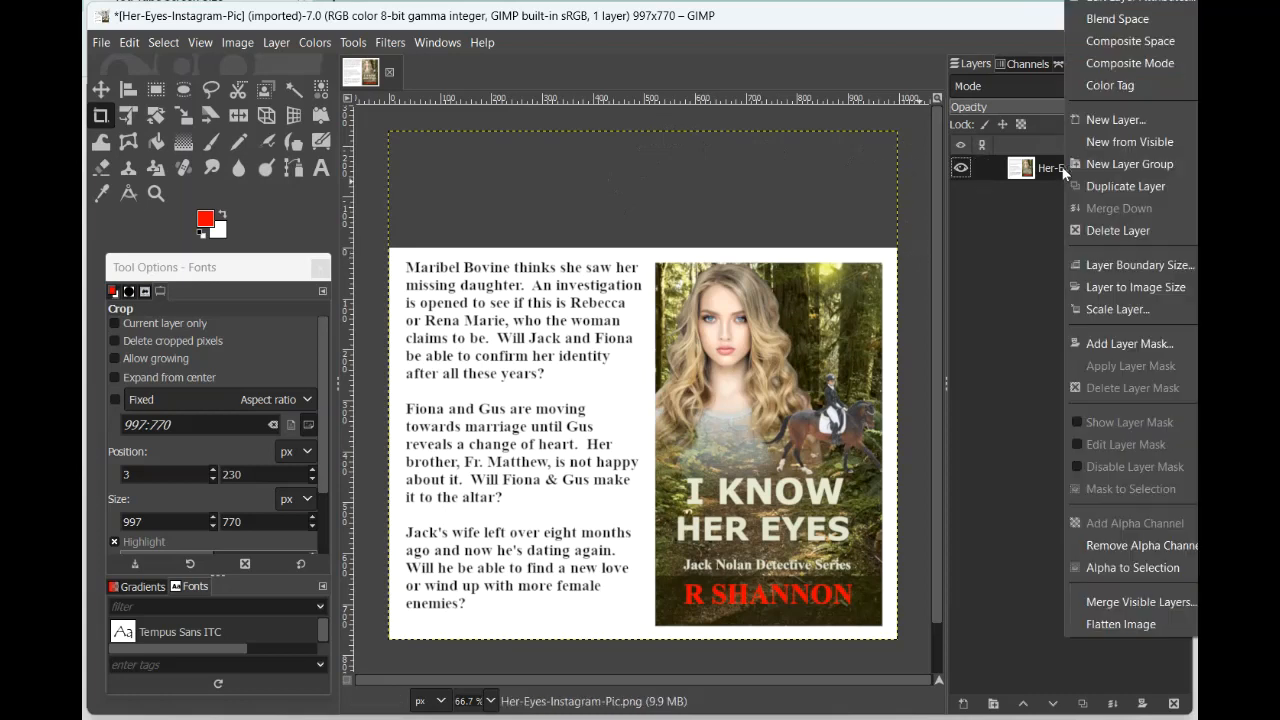
left_click(1121, 287)
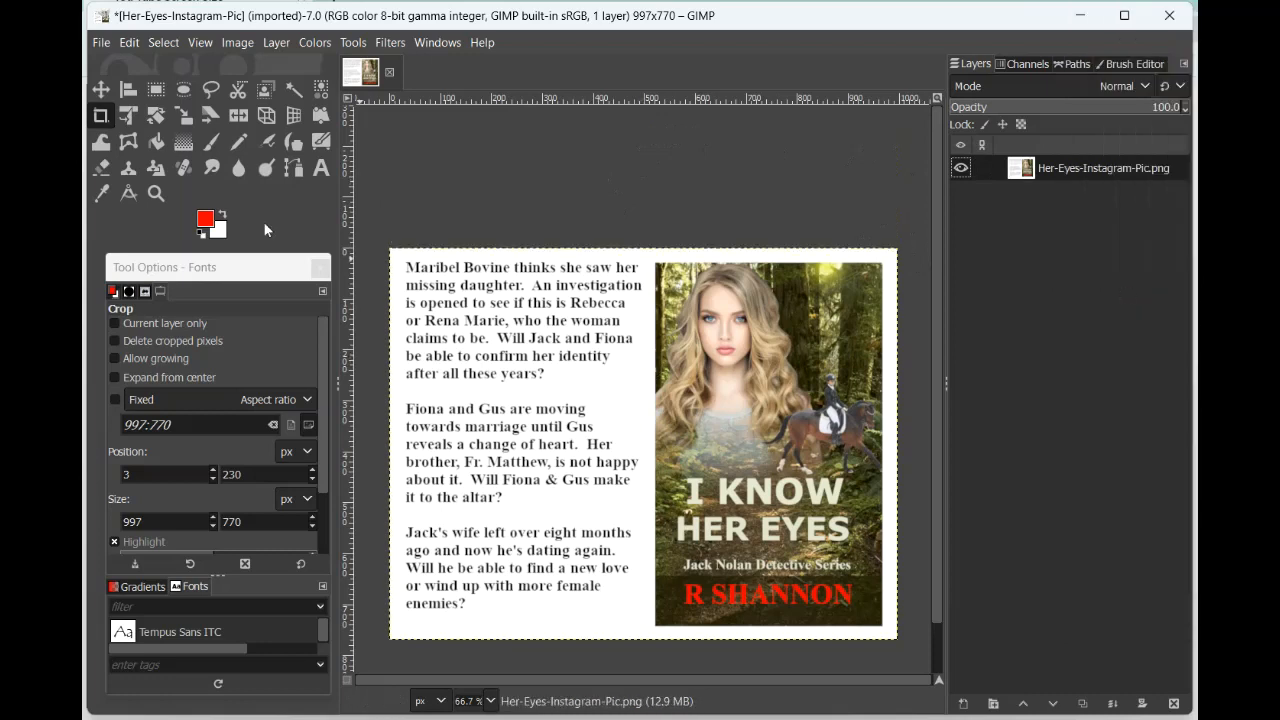
Scale the Her-Eyes-Instagram-Pic.png layer to 795 px wide with cubic interpolation, keeping its proportions
left_click(101, 89)
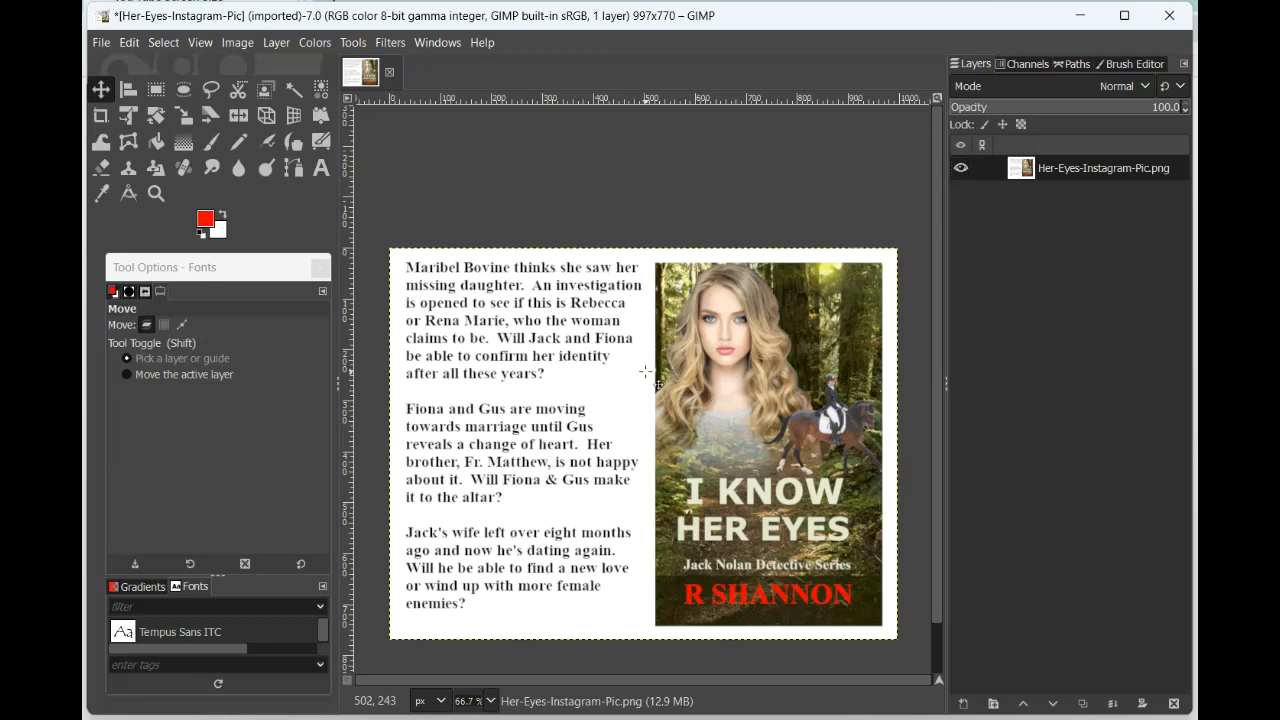
left_click(277, 43)
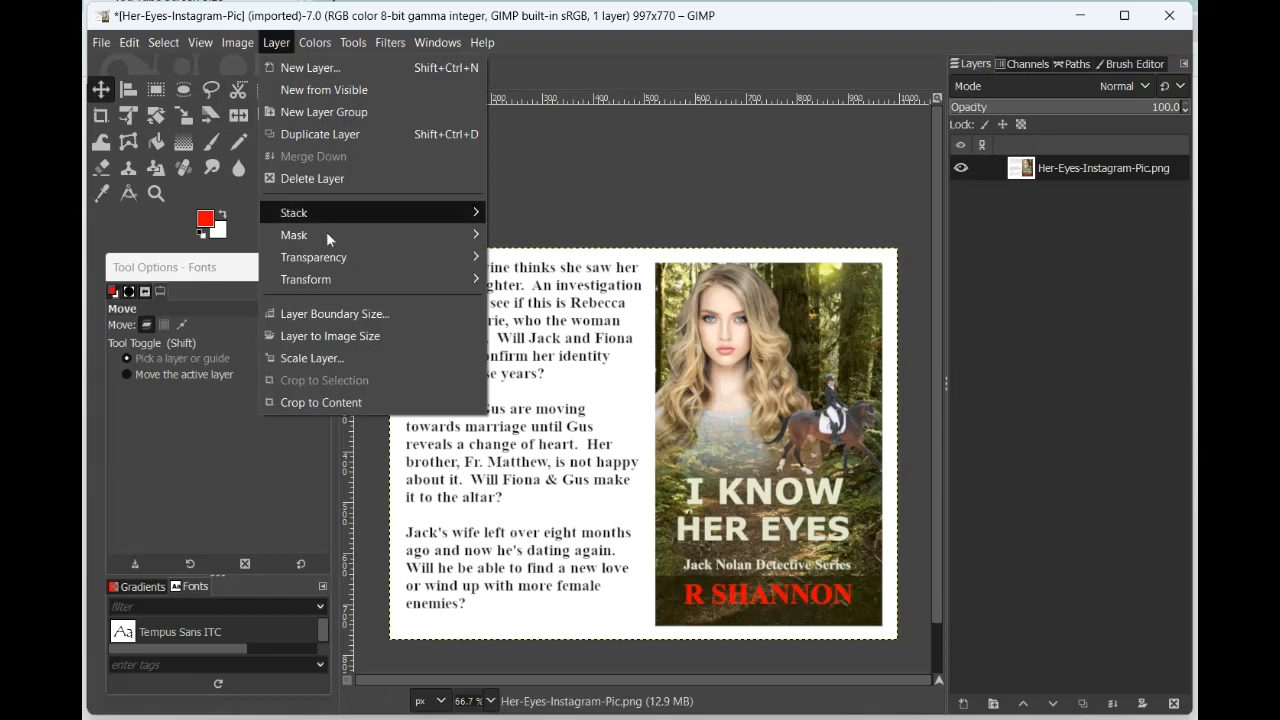
left_click(335, 357)
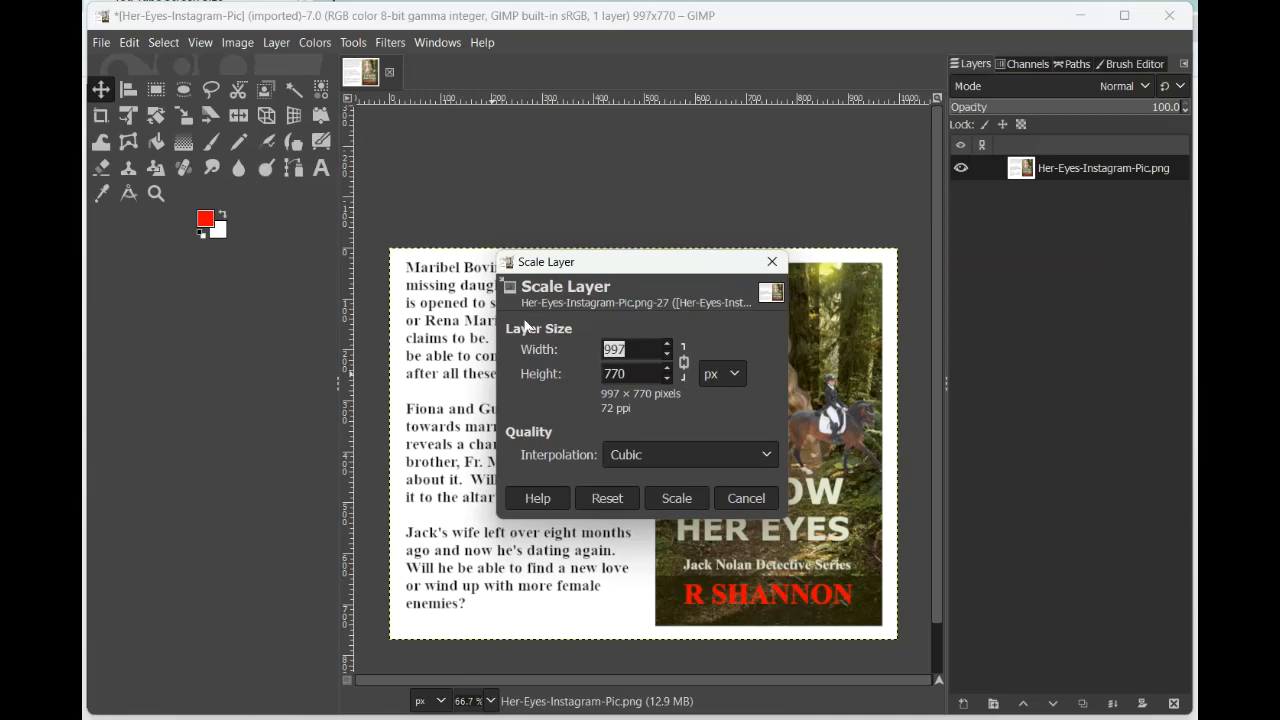
type("795")
left_click(685, 366)
left_click(632, 373)
left_click(677, 498)
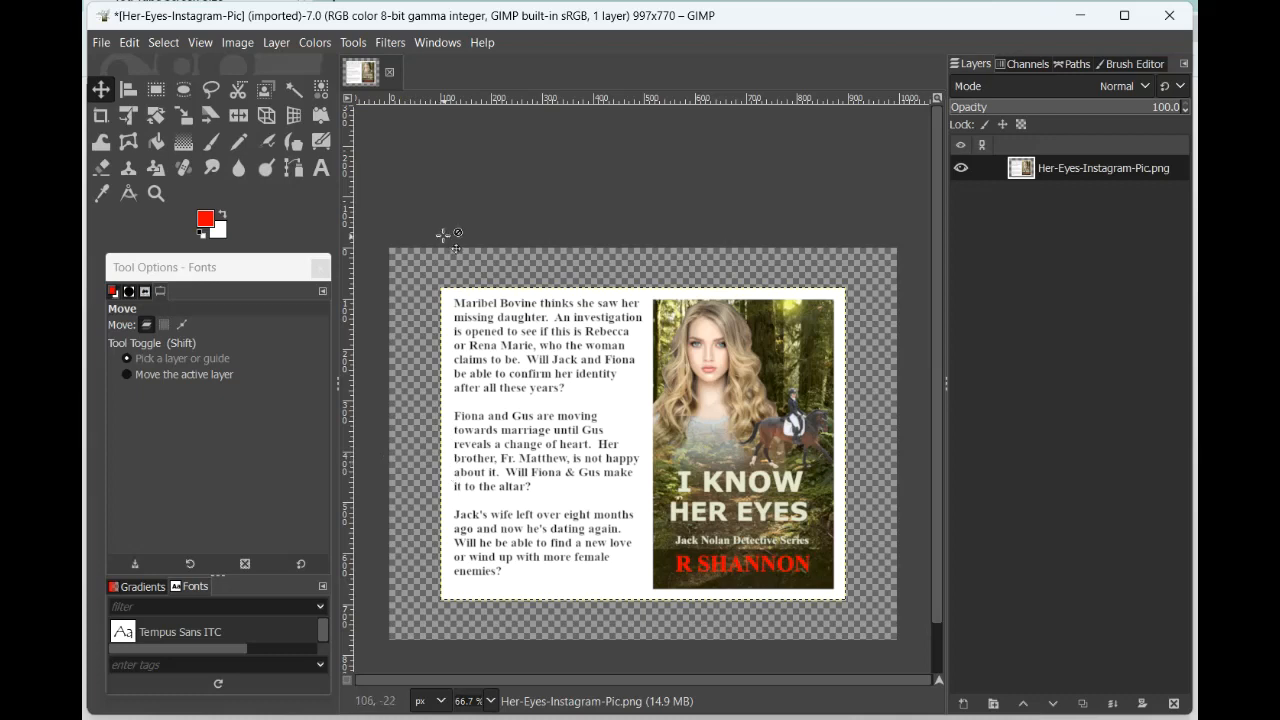
Crop the image to the scaled promo's edges, 799 × 617 px at position 98, 75, removing the surrounding transparent border
left_click(101, 116)
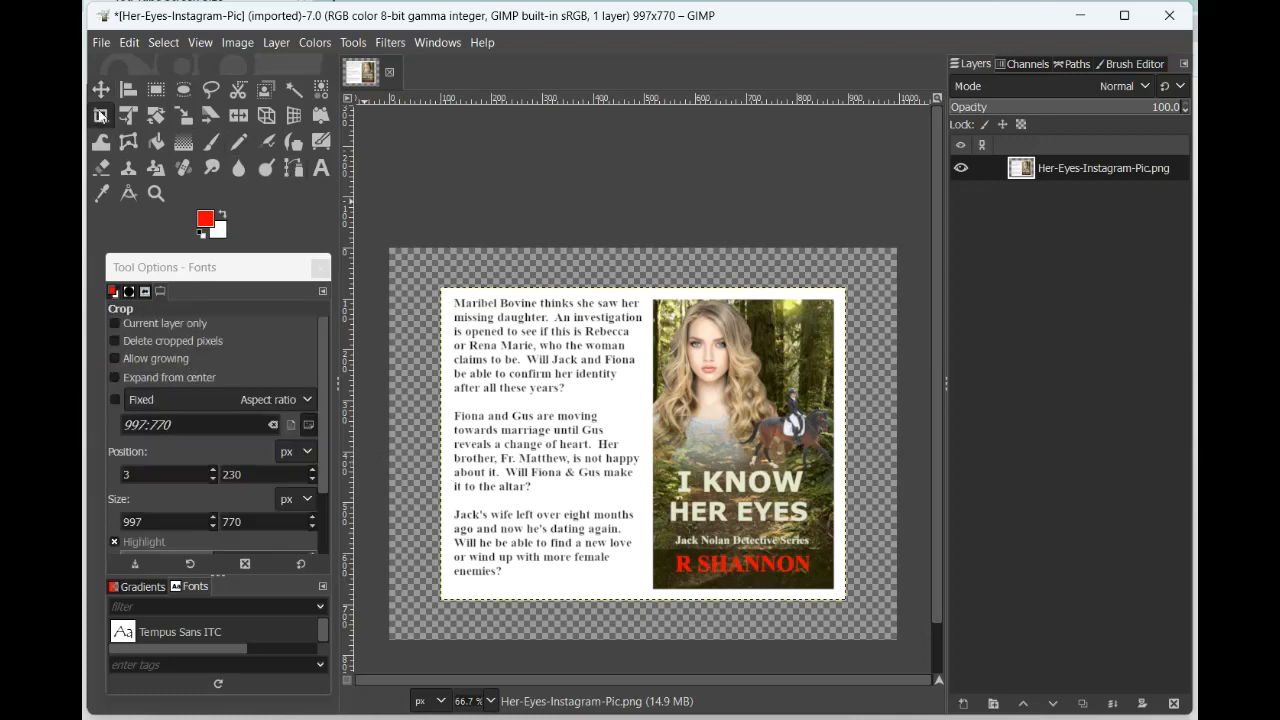
left_click_drag(440, 287, 846, 598)
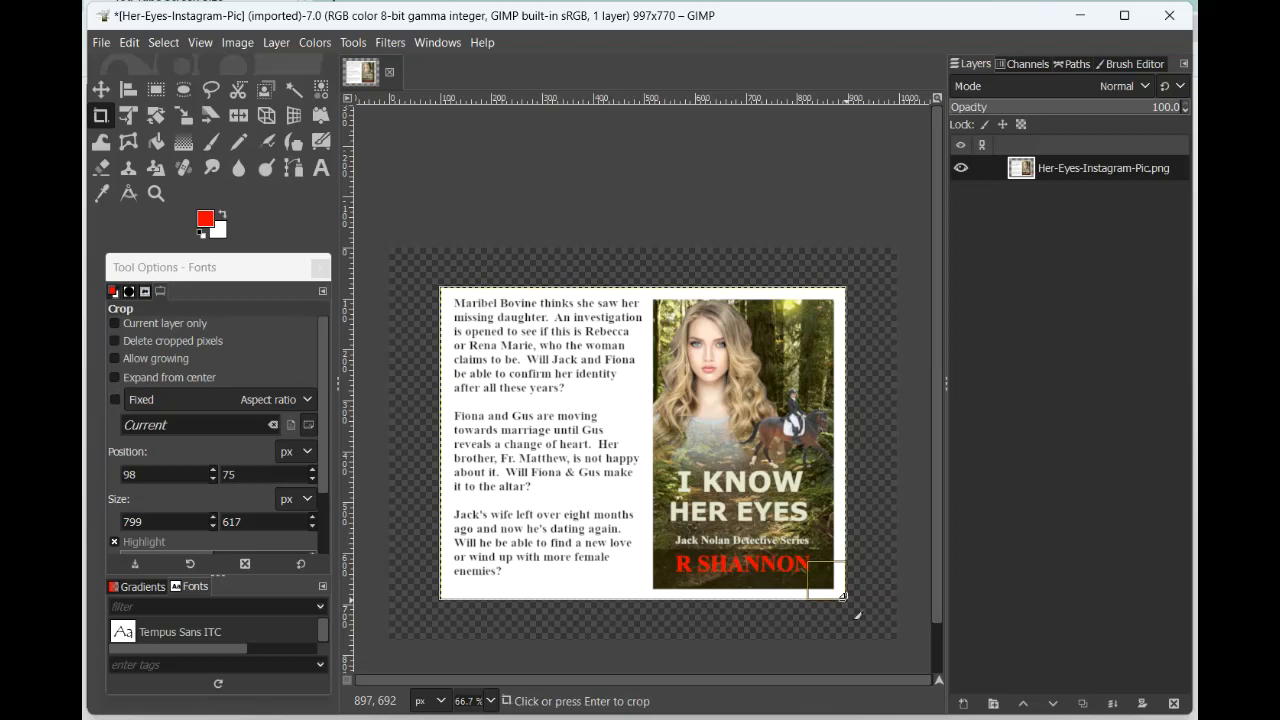
left_click(843, 596)
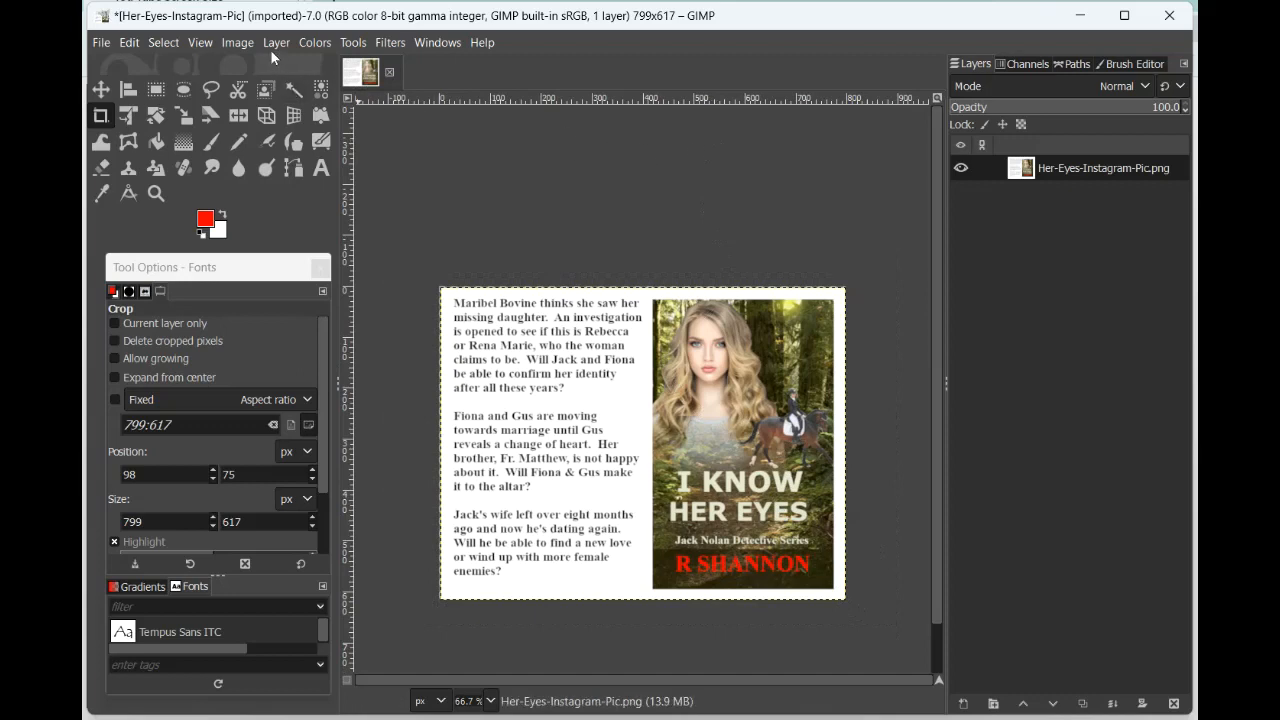
Check the cropped image's width and height in the canvas size settings without changing them
left_click(238, 42)
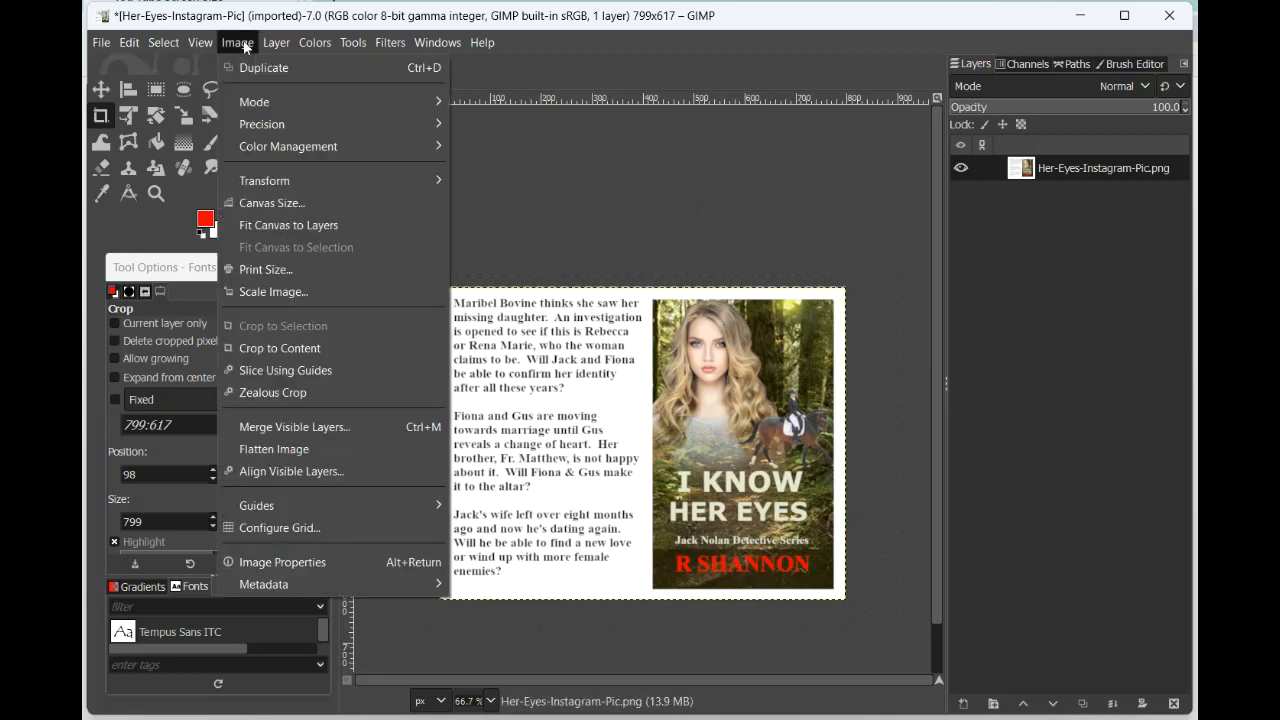
left_click(271, 202)
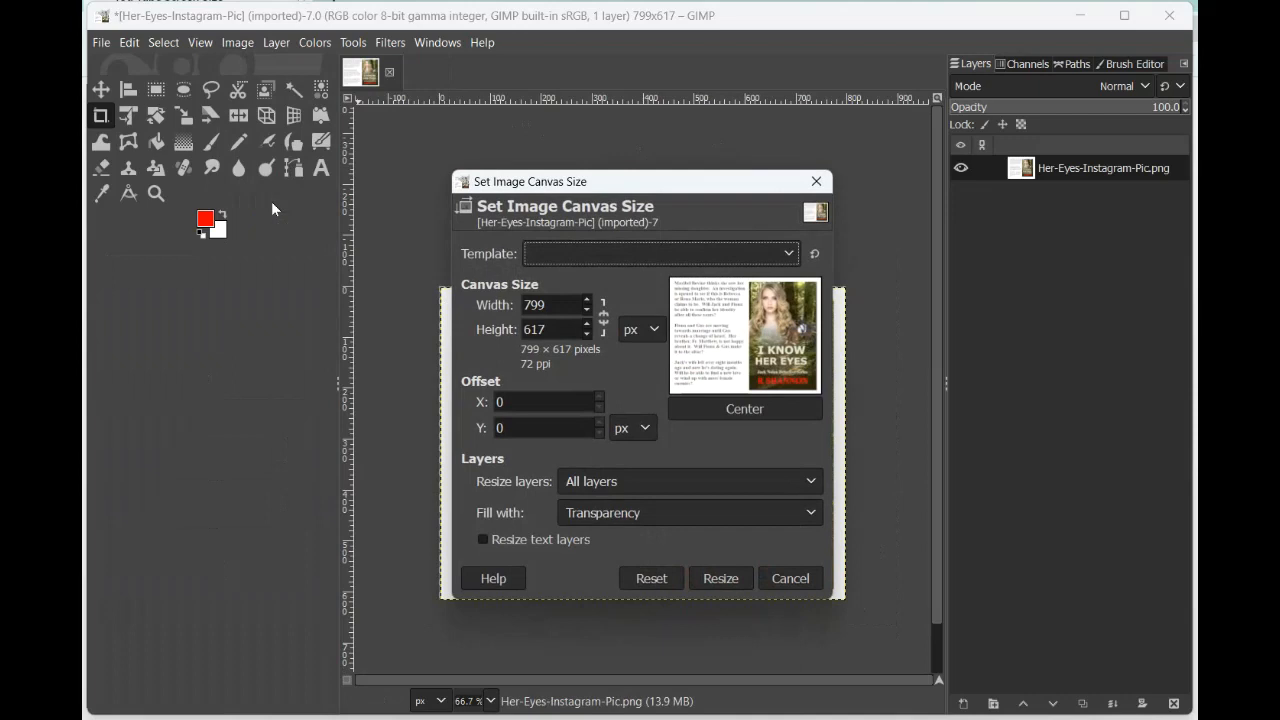
left_click(816, 183)
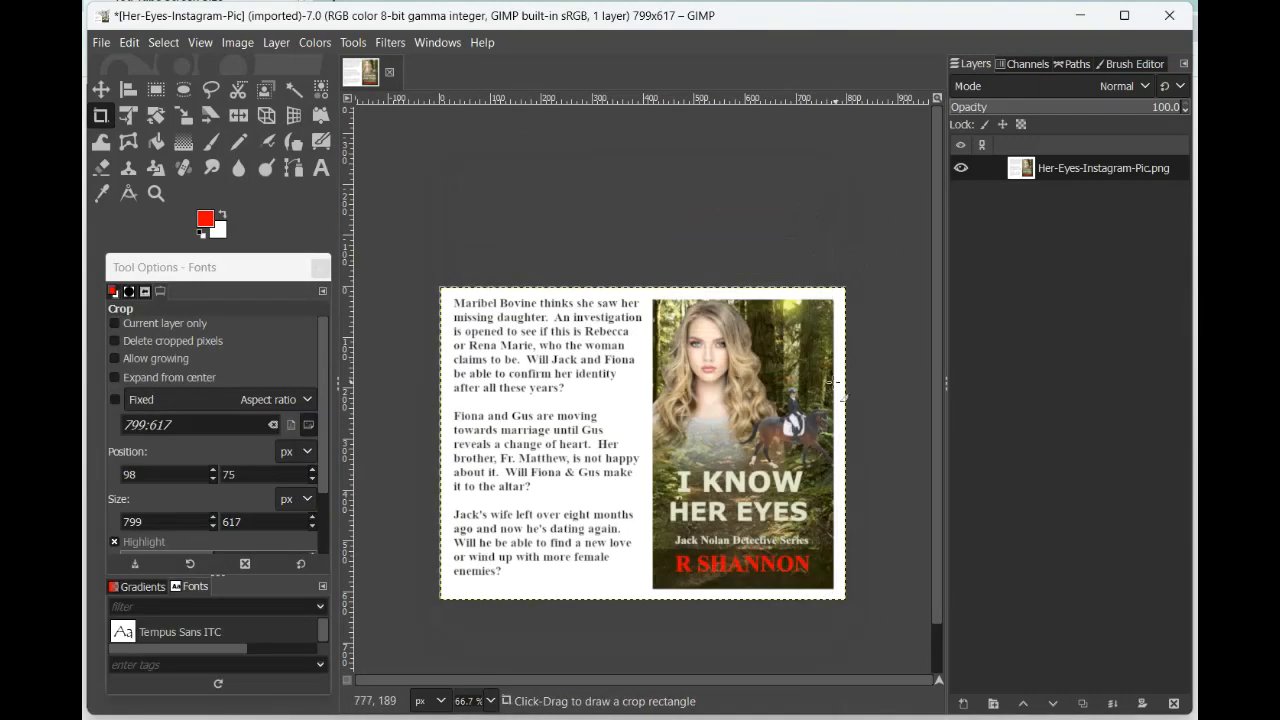
Export the cropped image as Her-Eyes-Mailchimp-Panel.png in the AAAA-MARKETING-NOVELS folder, keeping the offered PNG options
left_click(100, 42)
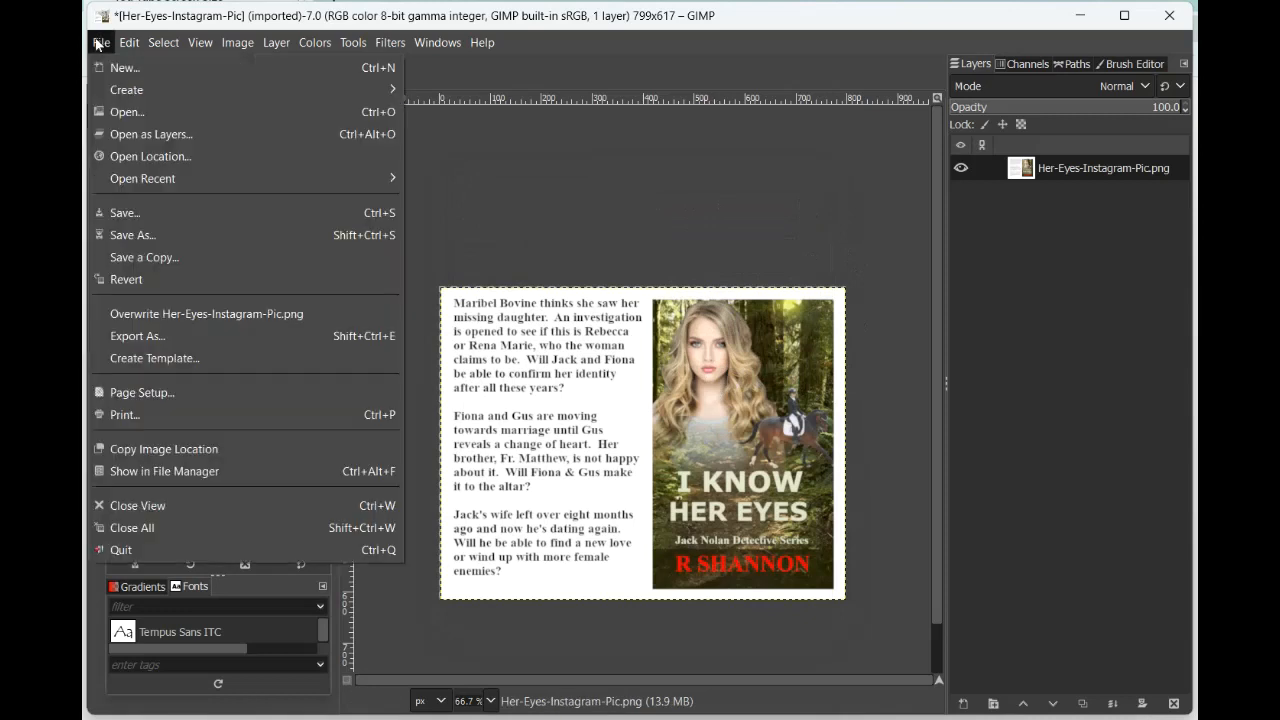
left_click(141, 338)
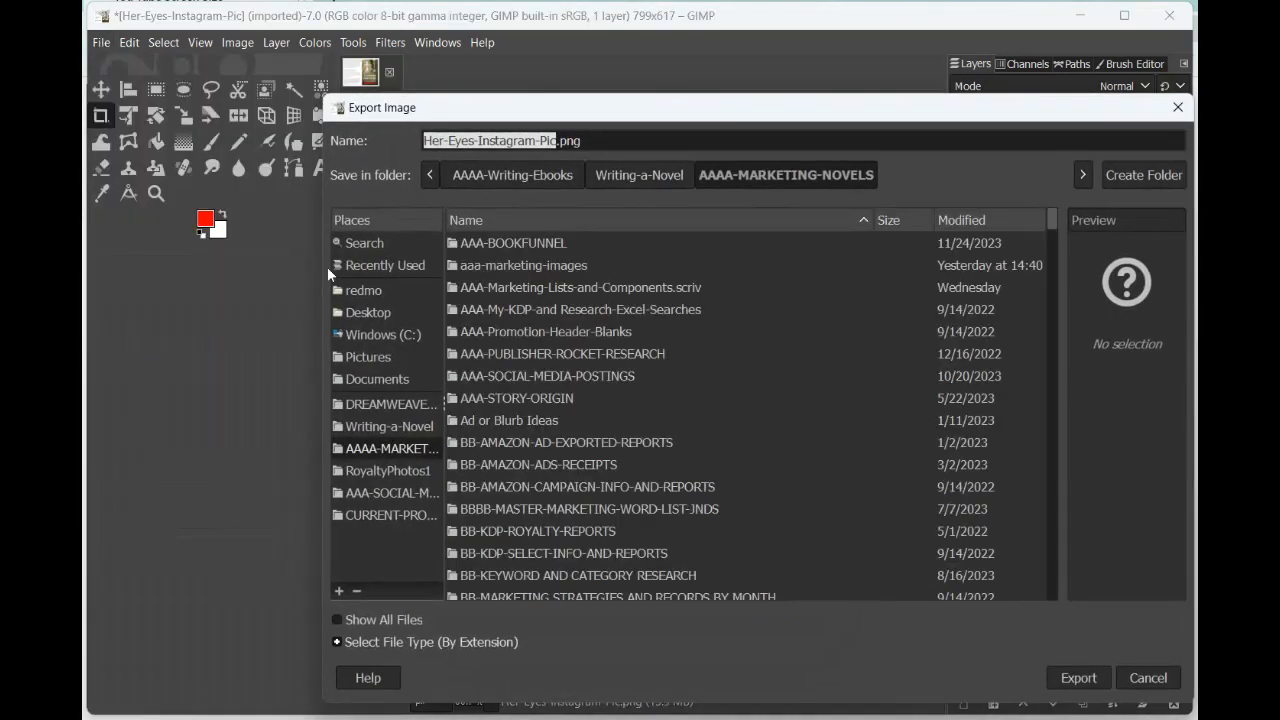
left_click(479, 140)
key("Delete")
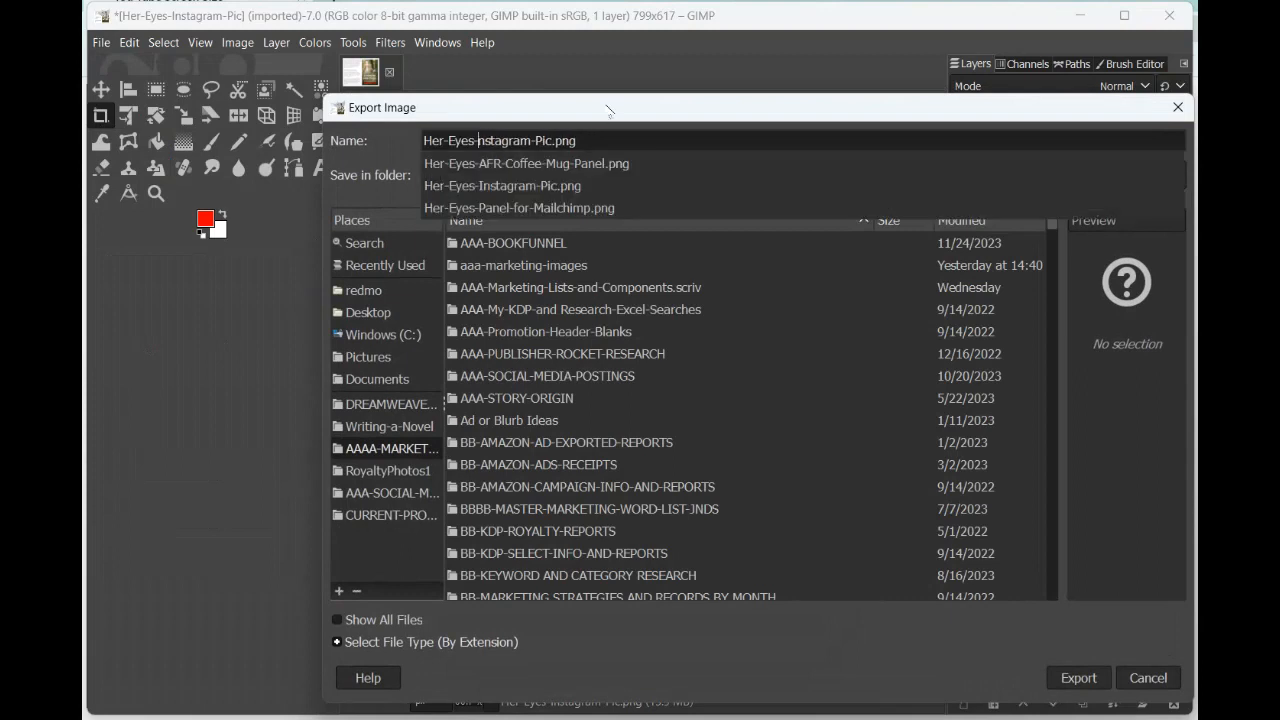
type("Mailchimp")
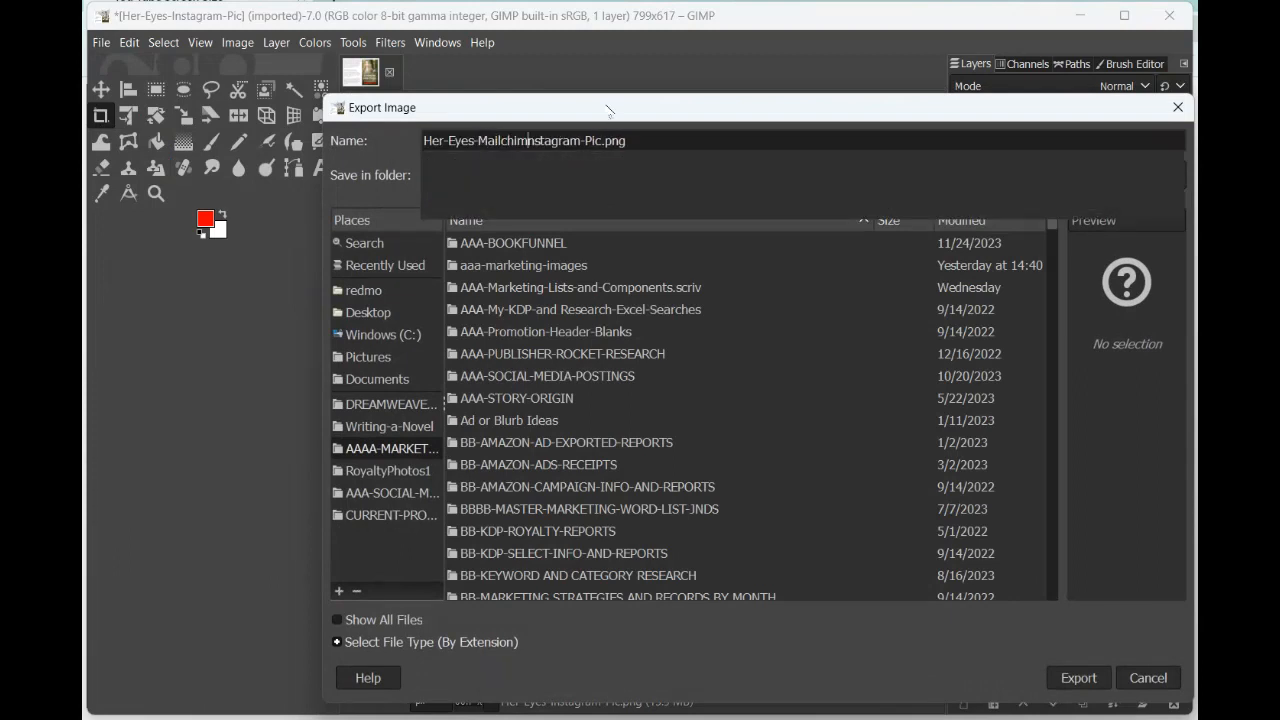
type("-Panel")
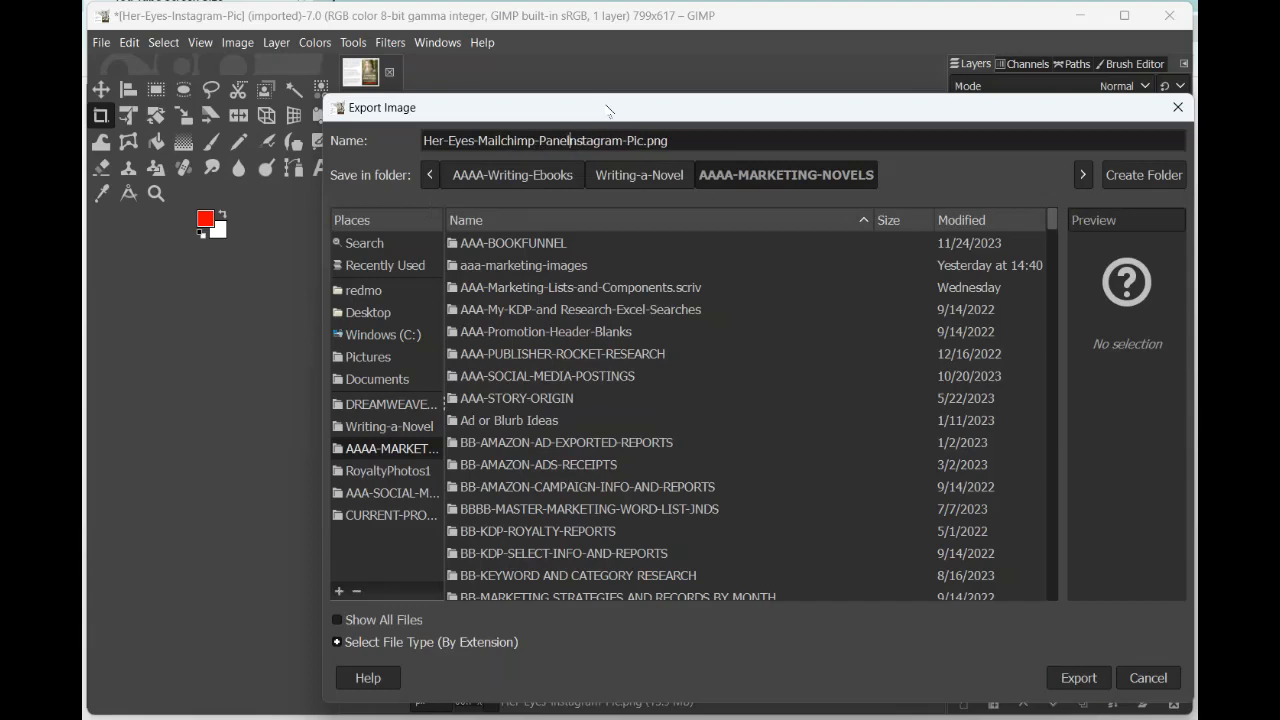
key("Delete")
key("Delete")
key("Delete")
key("Delete")
key("Delete")
key("Delete")
key("Delete")
key("Delete")
left_click(1068, 682)
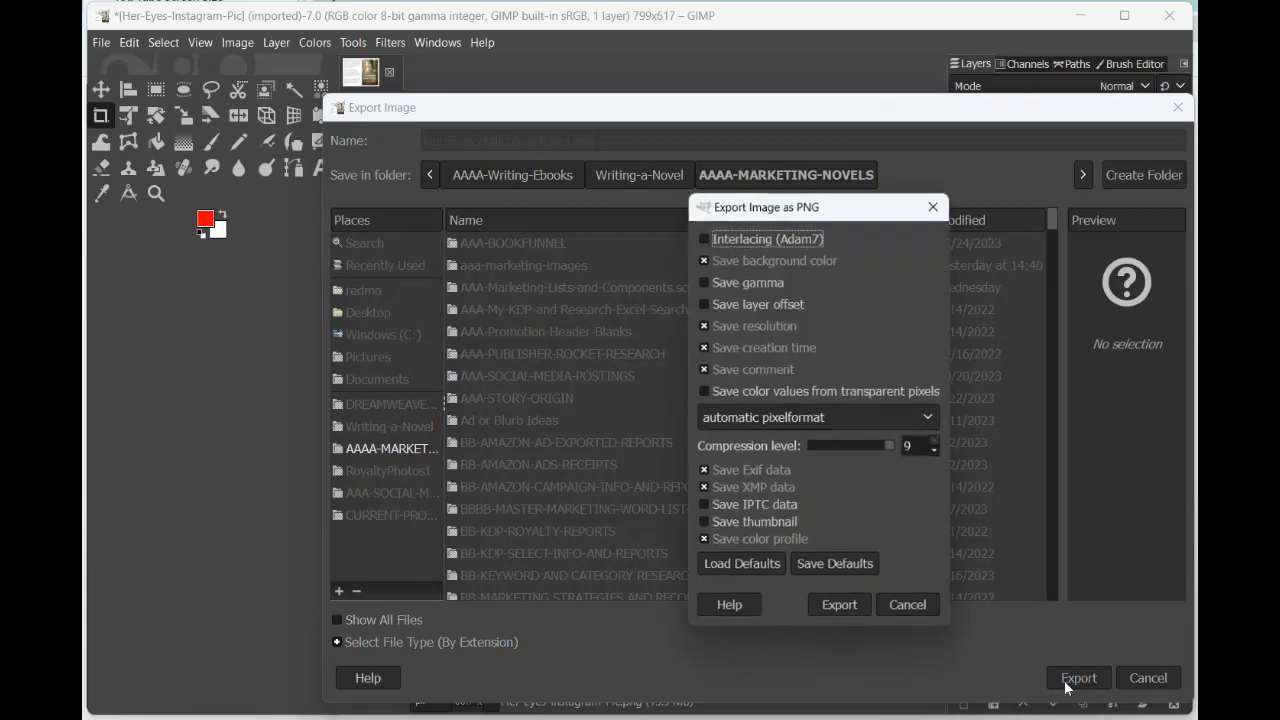
left_click(833, 609)
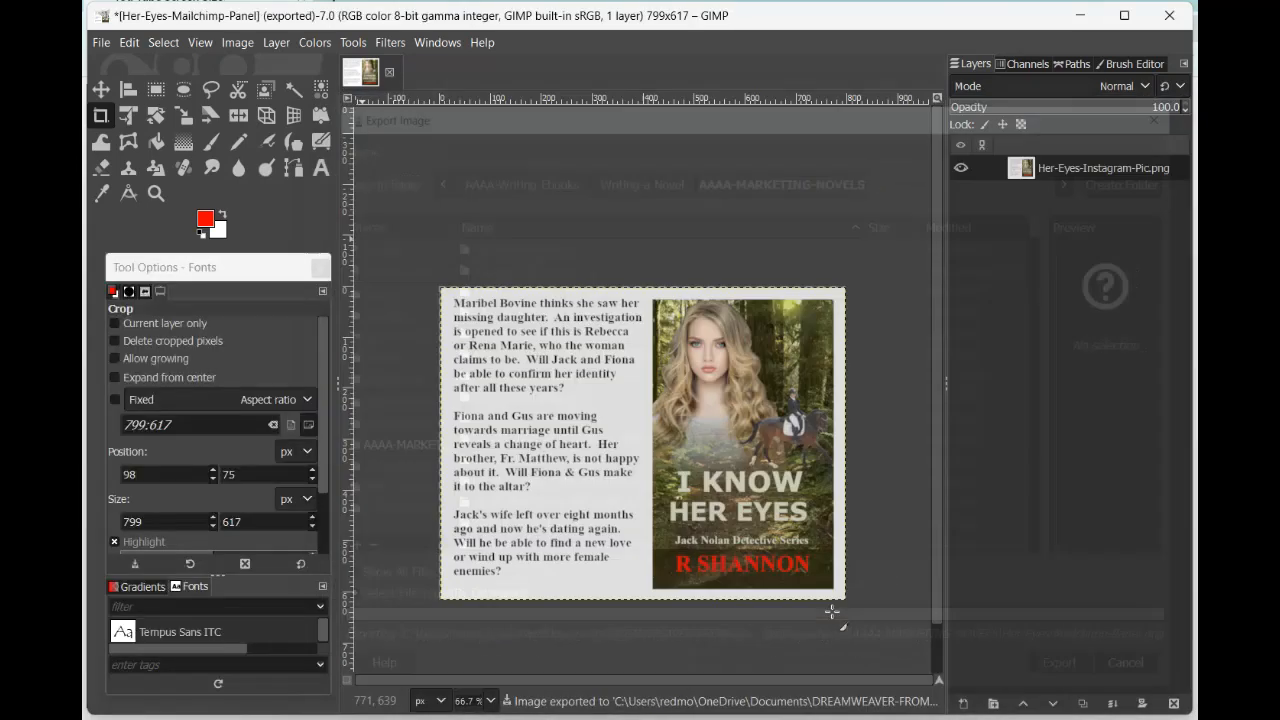